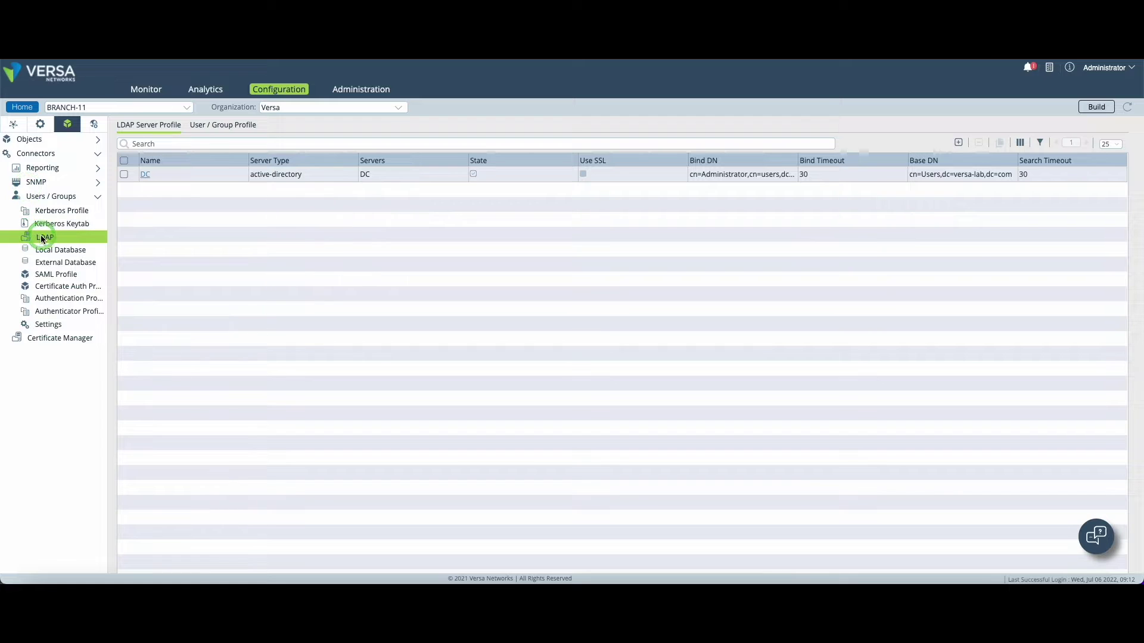
# - Open BRANCH-11's DC LDAP server profile: Active Directory 192.168.12.110, port 389
pyautogui.click(145, 176)
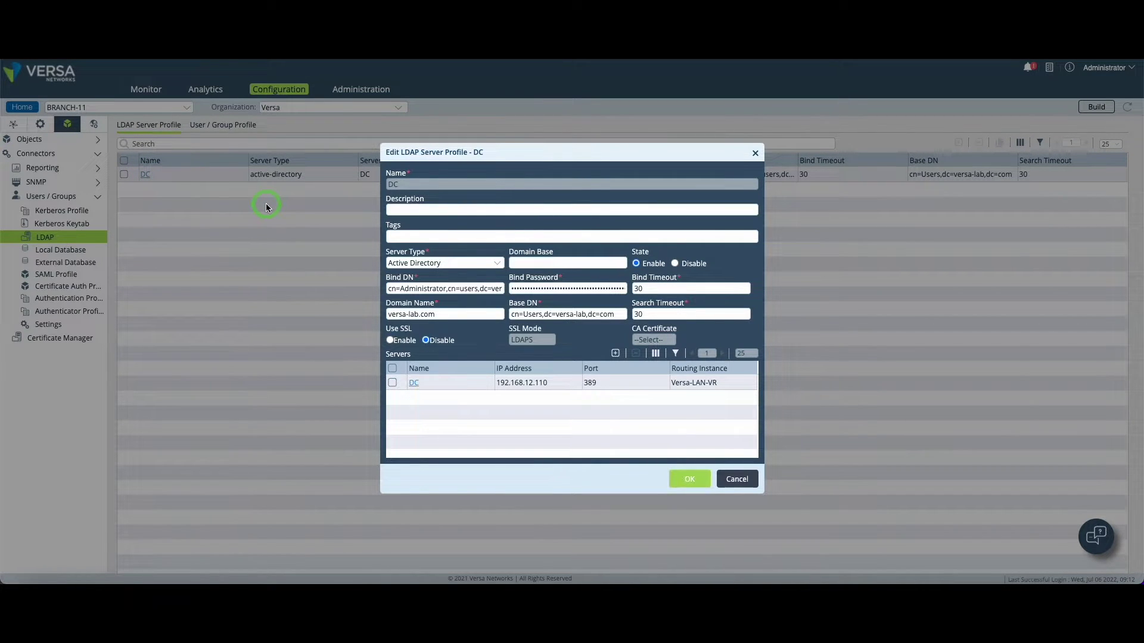
pyautogui.click(397, 264)
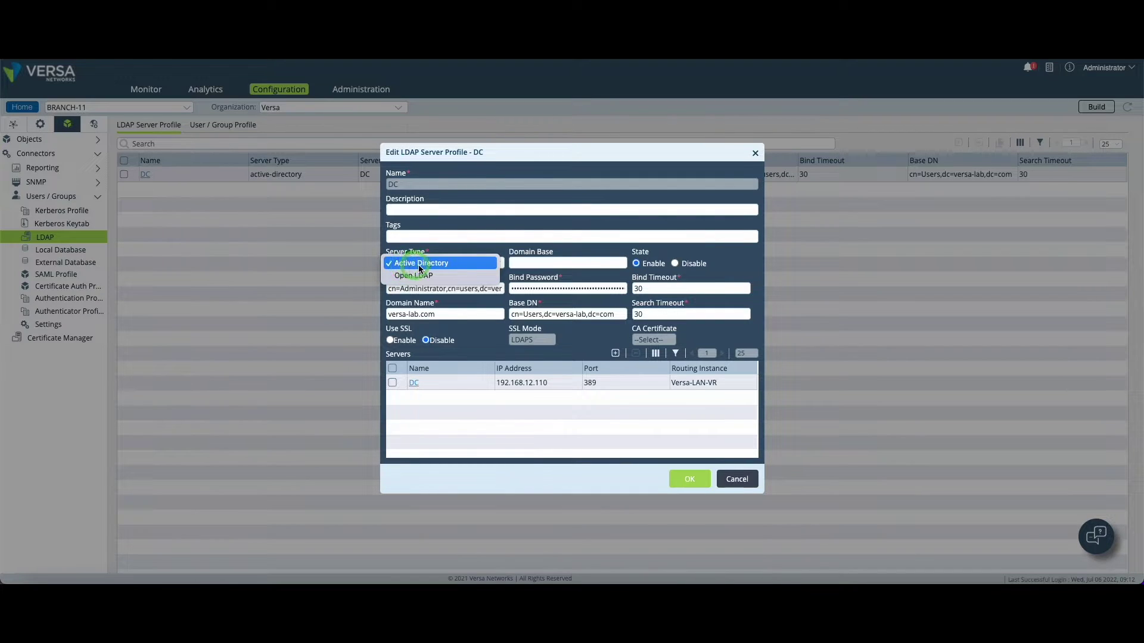
pyautogui.click(416, 265)
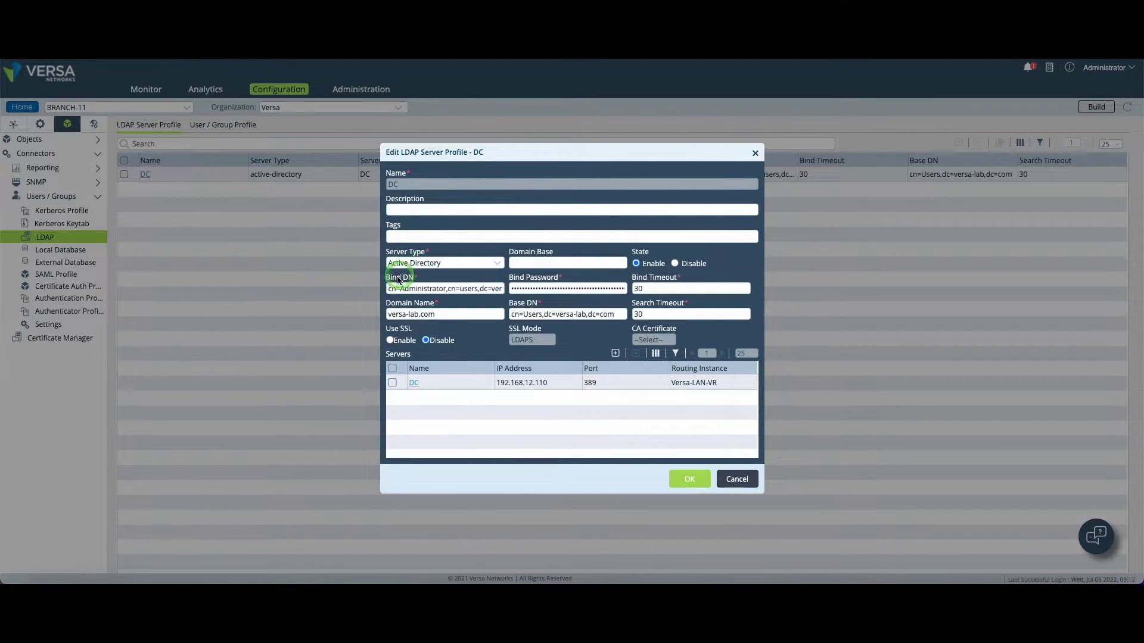
pyautogui.click(387, 290)
pyautogui.click(516, 289)
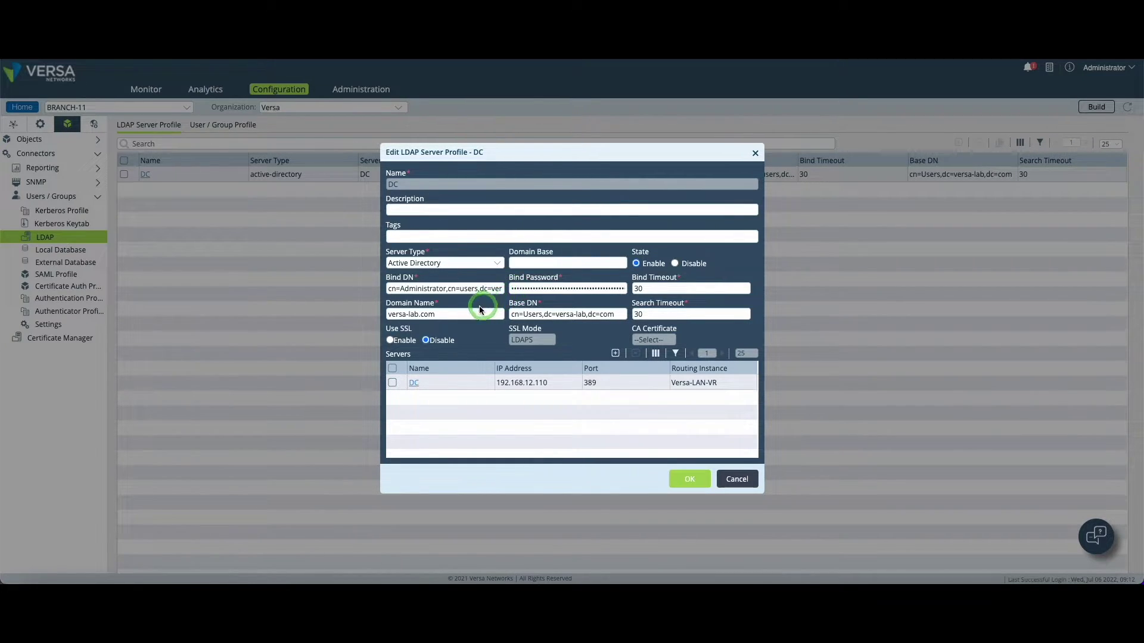
pyautogui.click(450, 314)
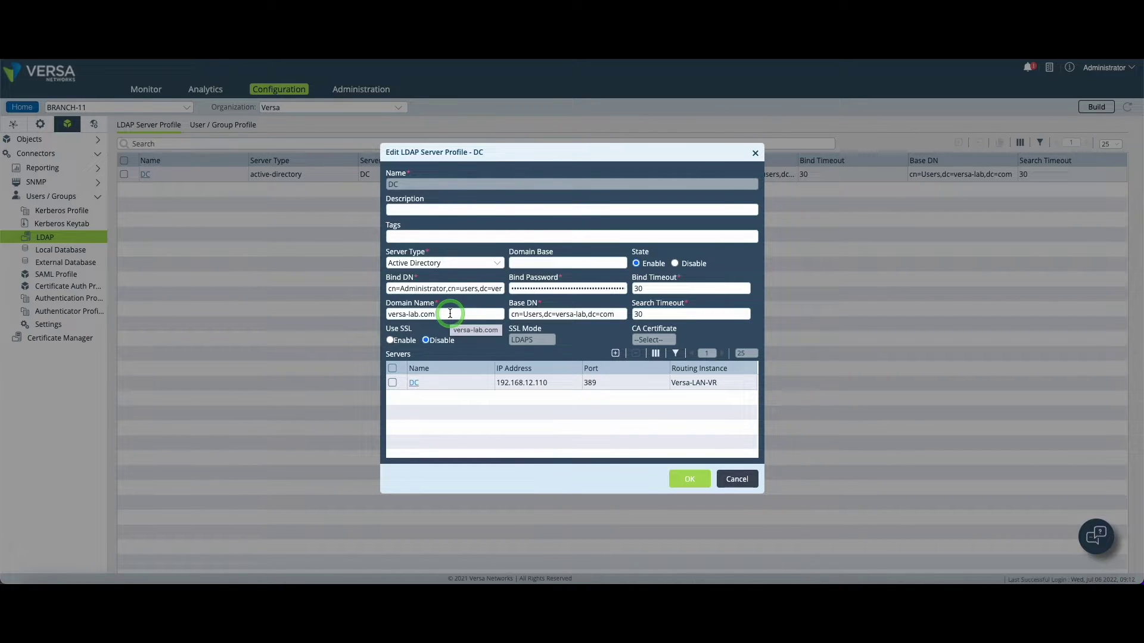
pyautogui.click(513, 315)
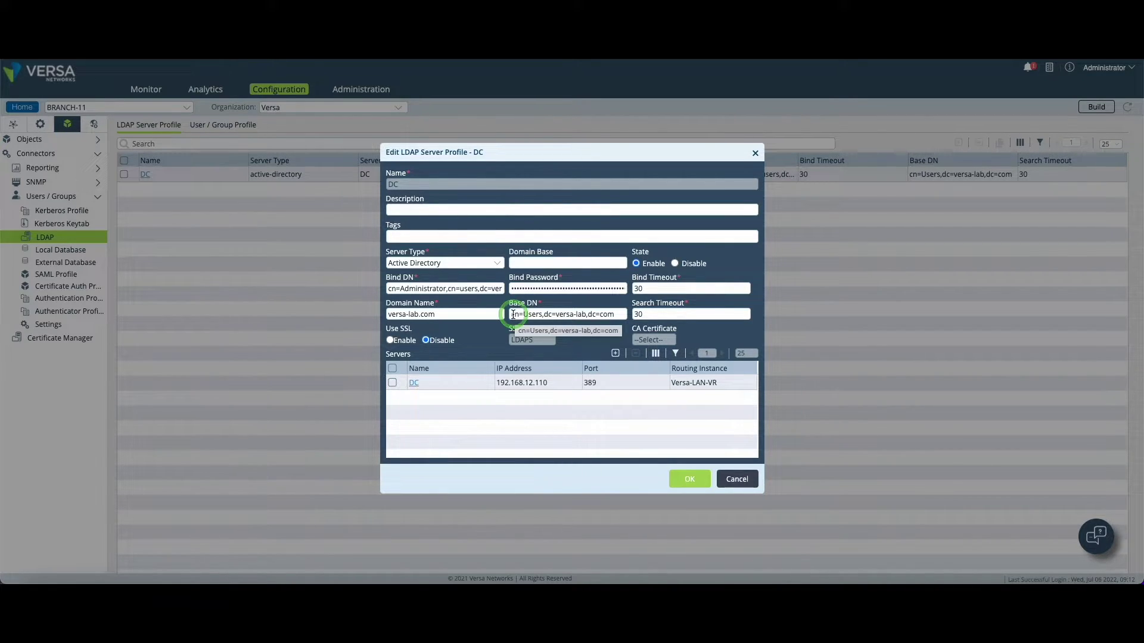
pyautogui.click(427, 386)
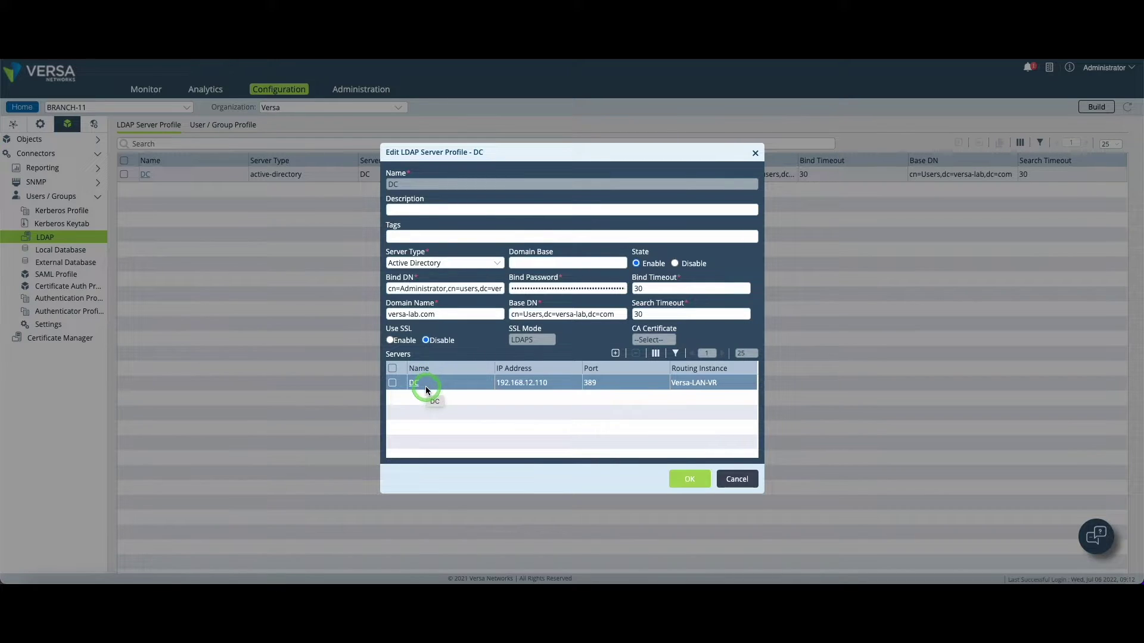
pyautogui.click(504, 388)
pyautogui.click(515, 386)
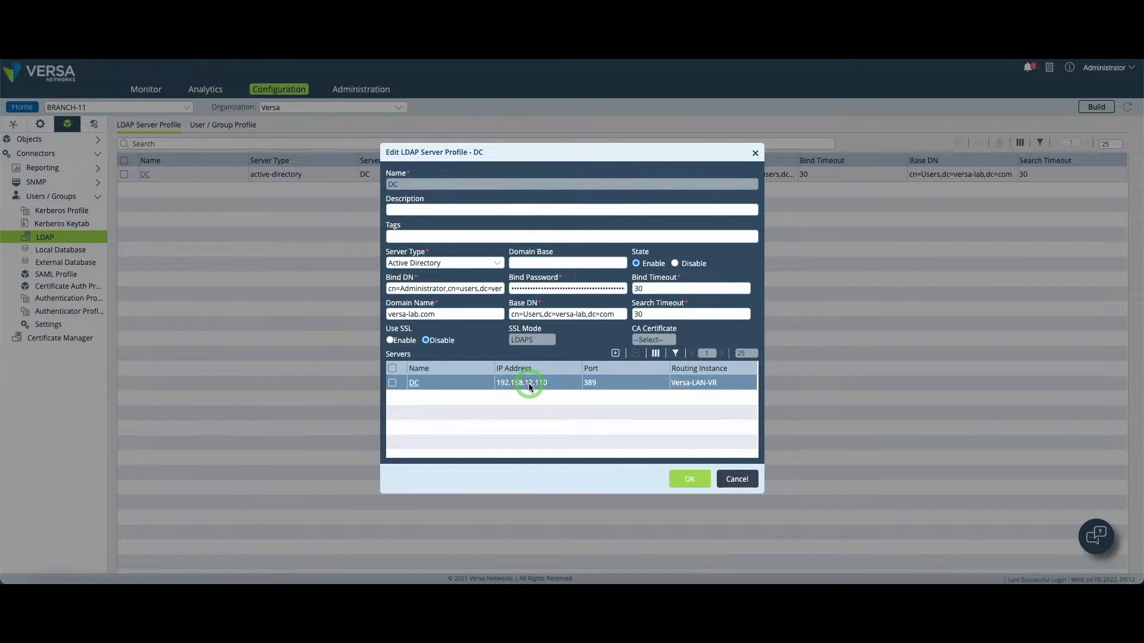
pyautogui.click(586, 386)
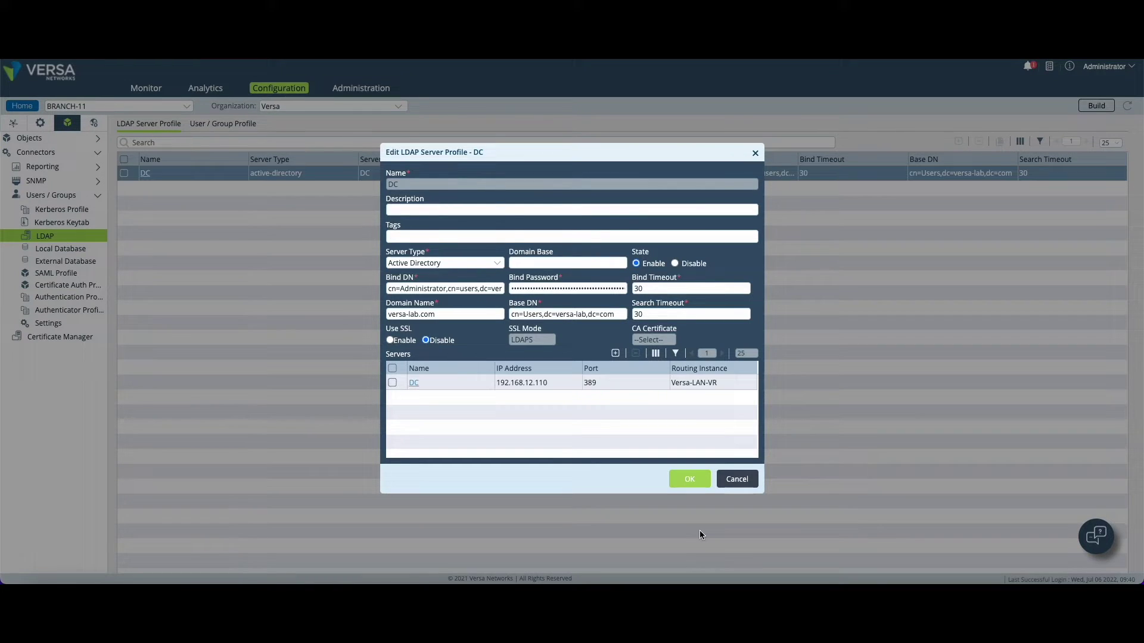
pyautogui.click(736, 480)
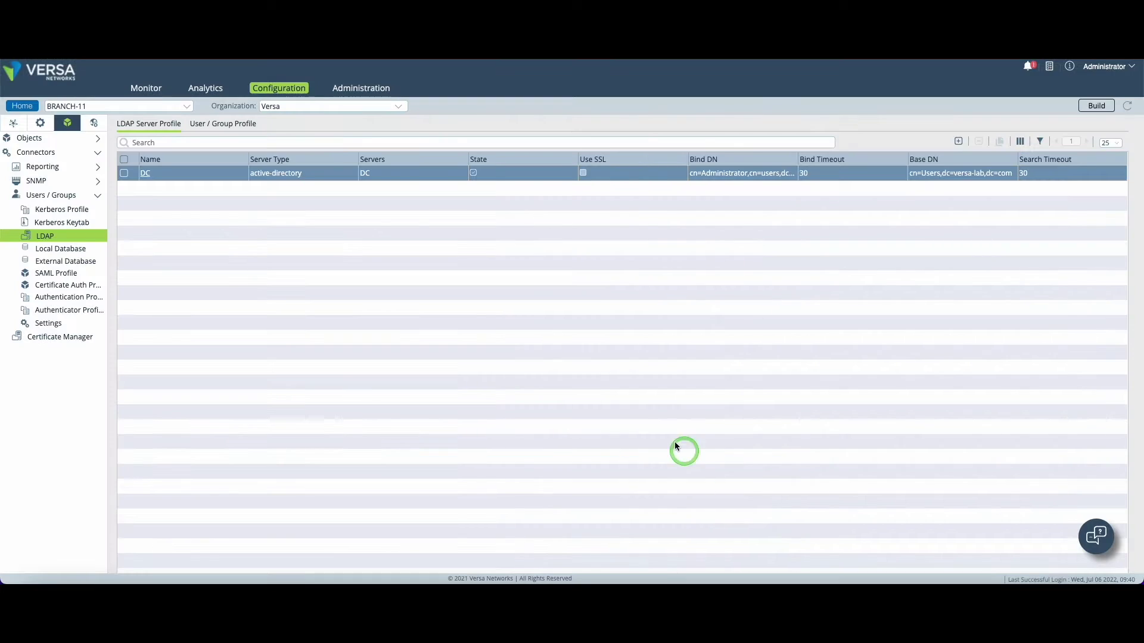
# - Review DC-GROUP, which matches users by sAMAccountName and groups by memberof
pyautogui.click(225, 130)
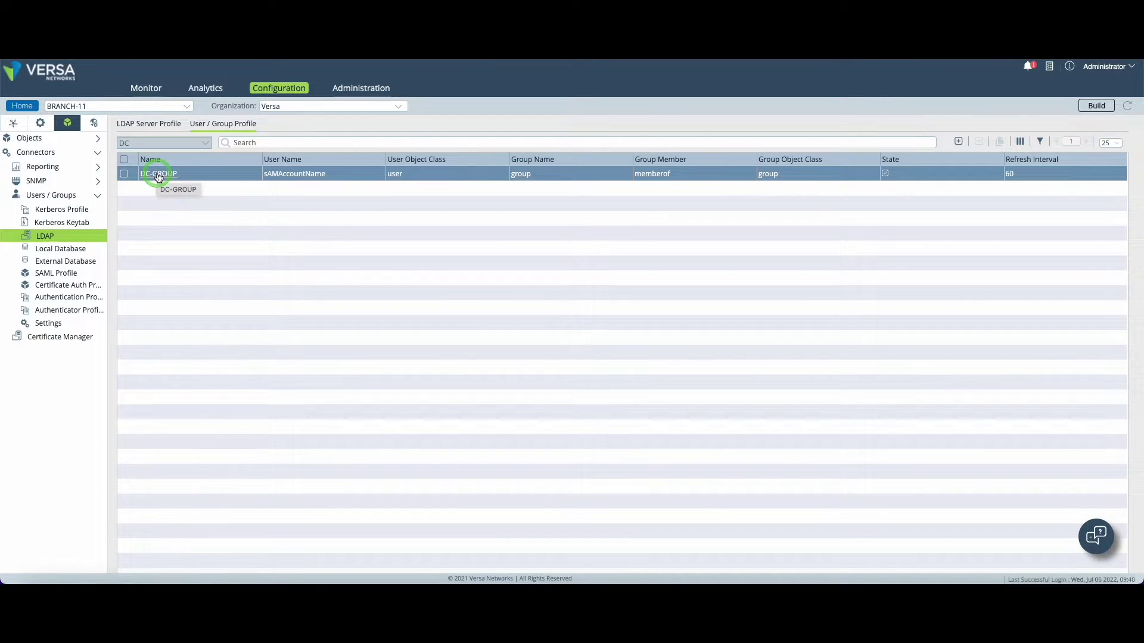
pyautogui.click(158, 175)
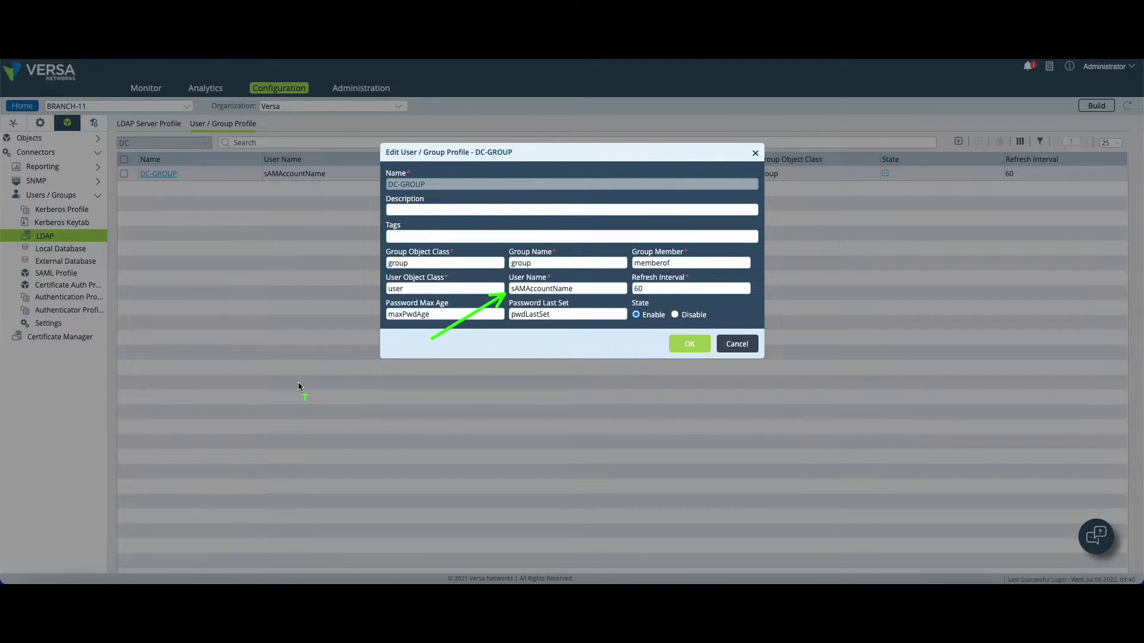
pyautogui.click(298, 382)
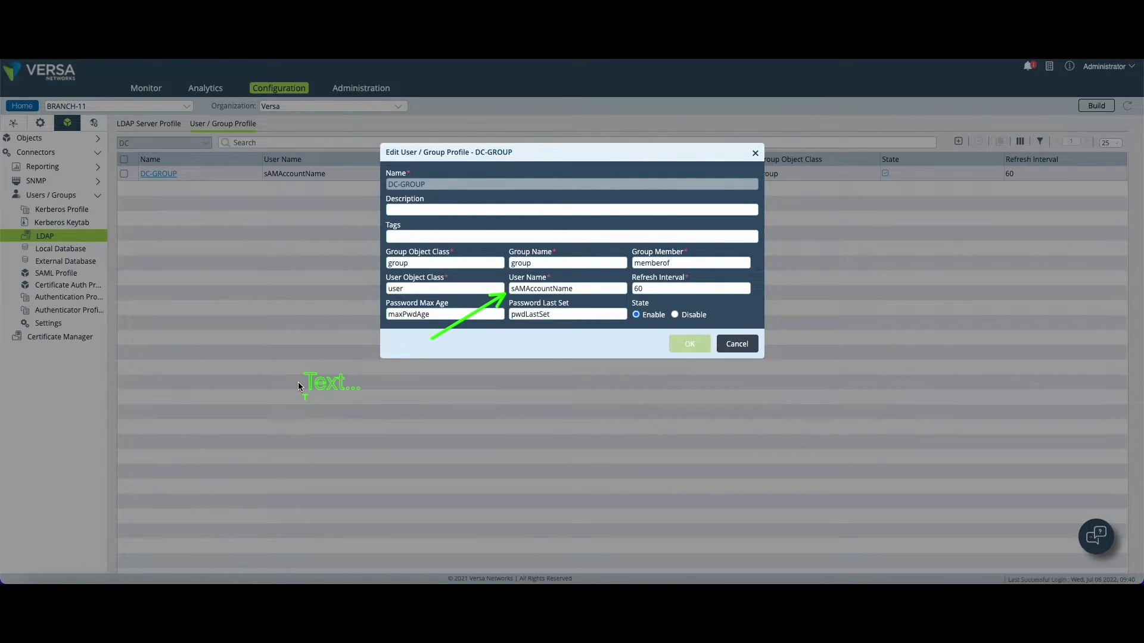
pyautogui.hotkey('ctrl', 'v')
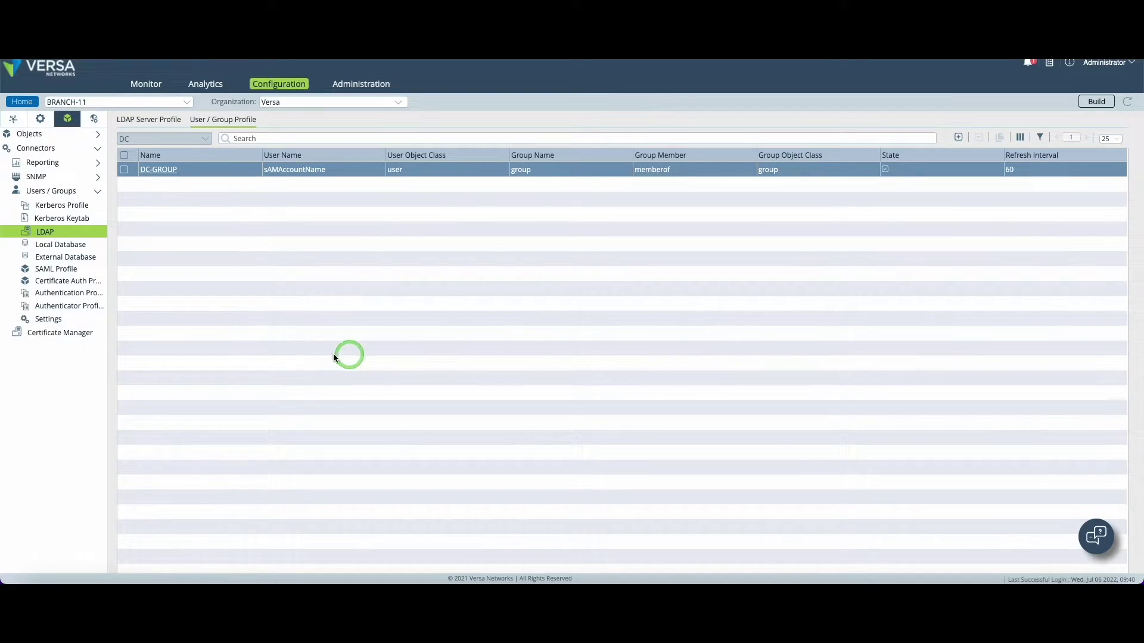
# - Review the AUTH-AD authentication profile in the authentication profiles list, then close it
pyautogui.click(86, 294)
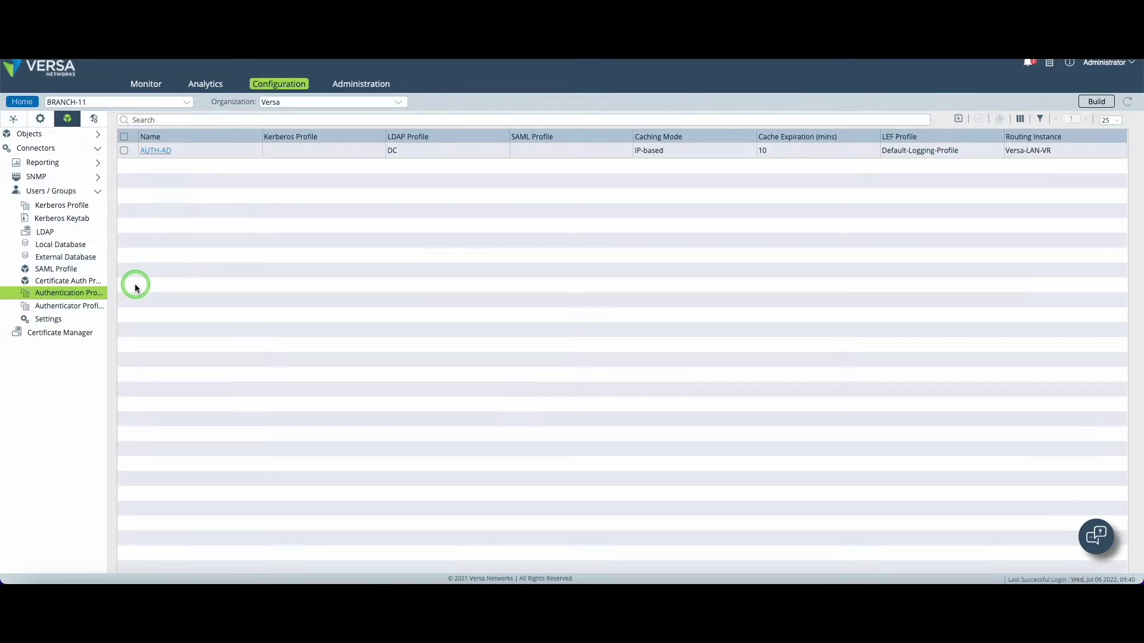
pyautogui.click(149, 152)
pyautogui.click(400, 209)
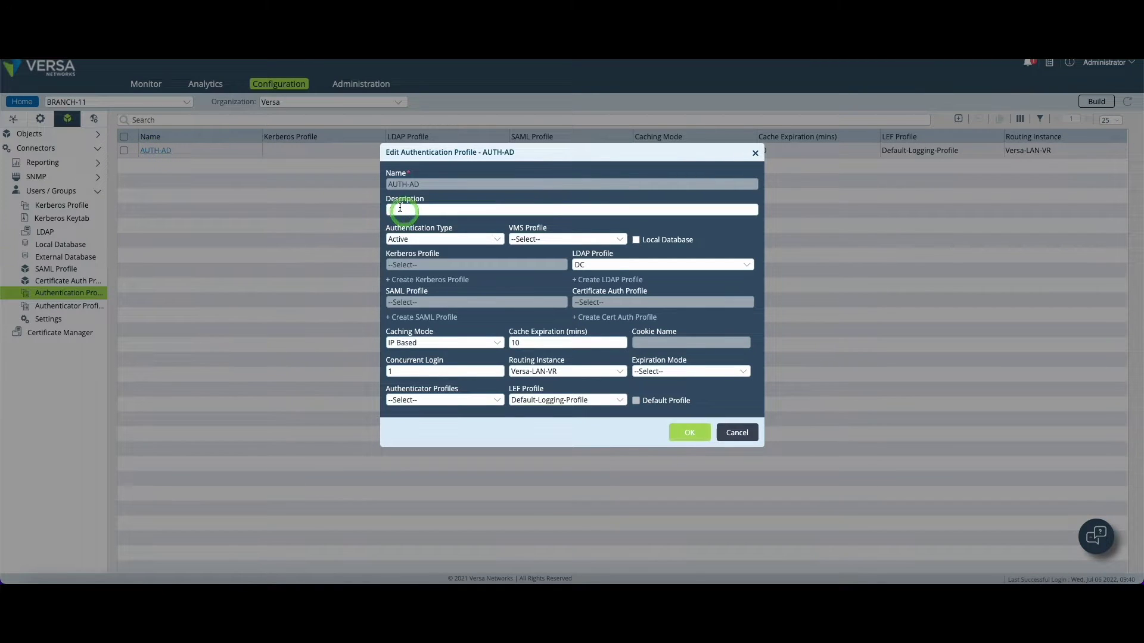
pyautogui.click(388, 219)
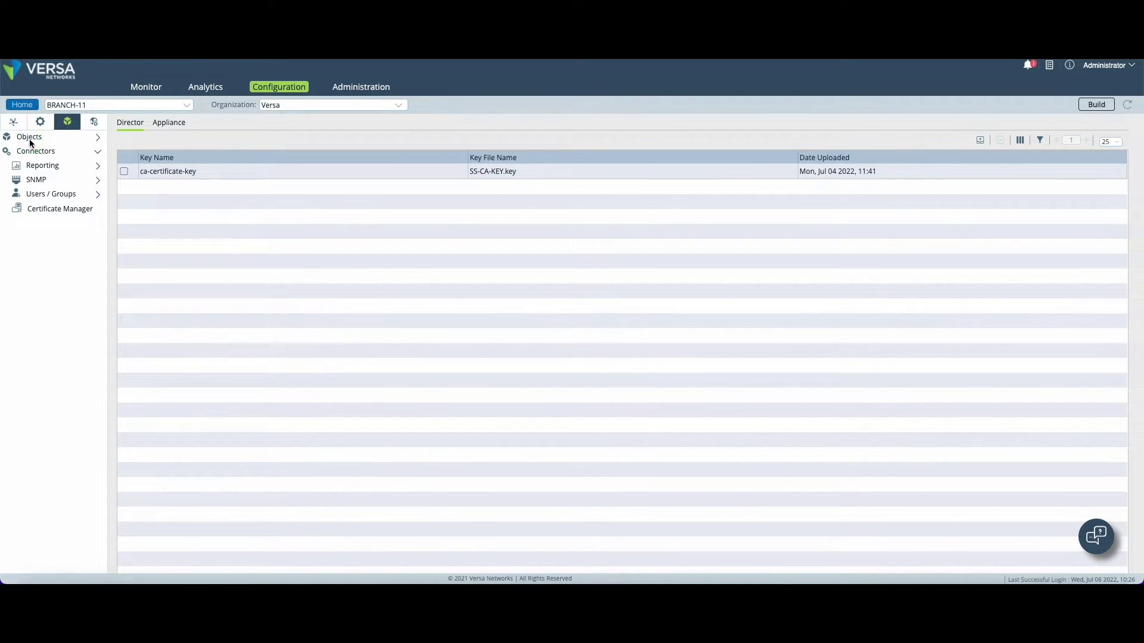
pyautogui.click(26, 140)
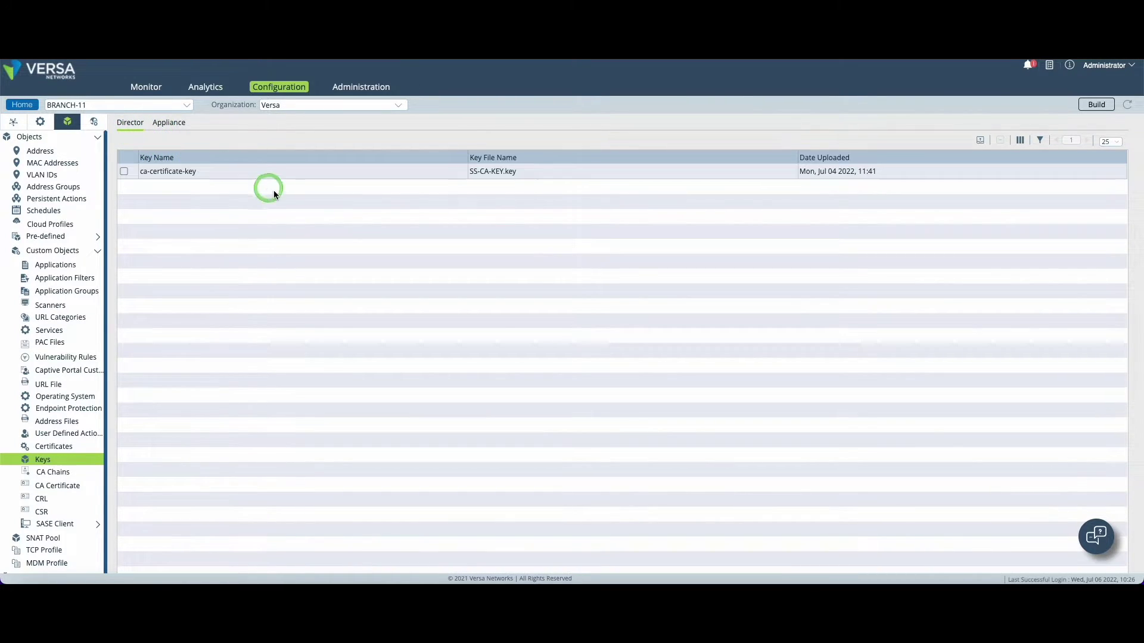
pyautogui.click(980, 141)
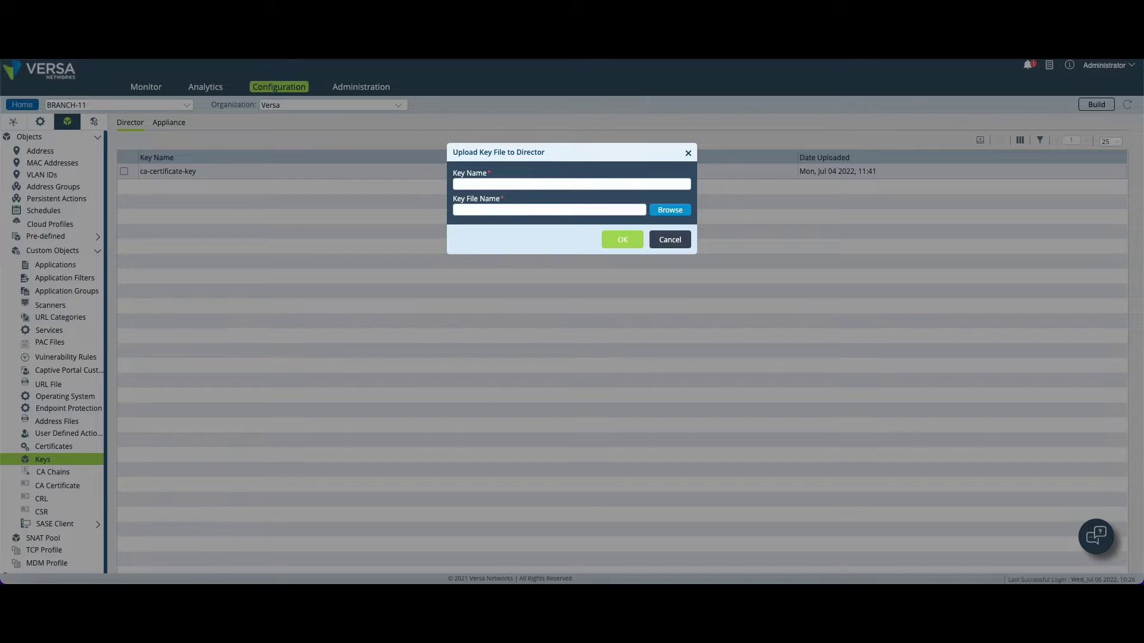
pyautogui.click(228, 329)
pyautogui.write('openssl genrsa 2048 > ca-key.pem')
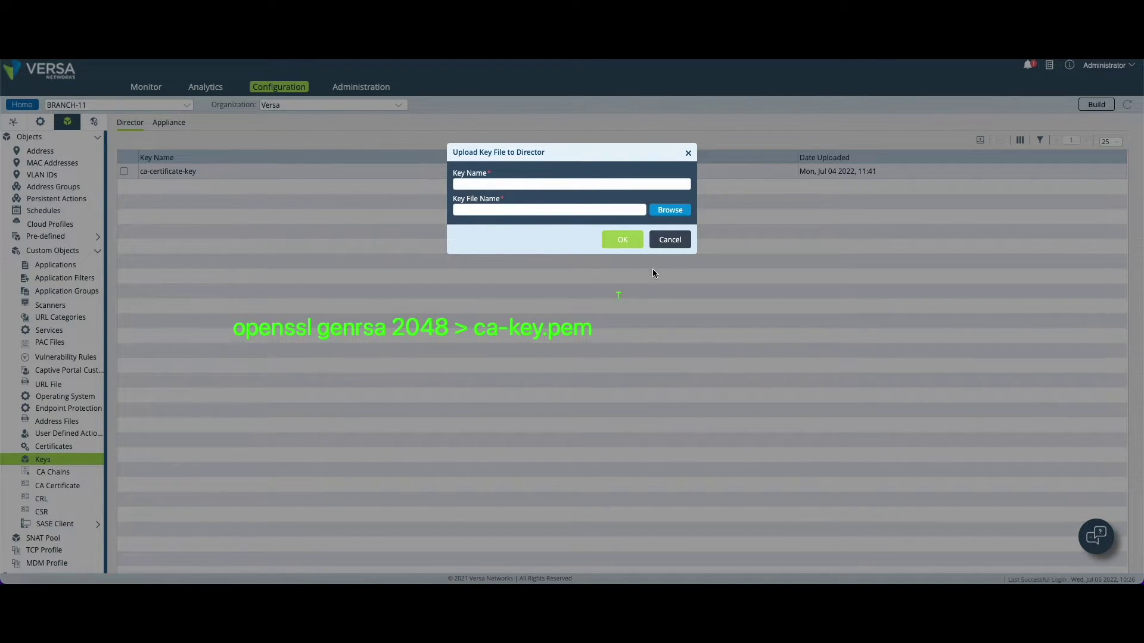
pyautogui.click(677, 240)
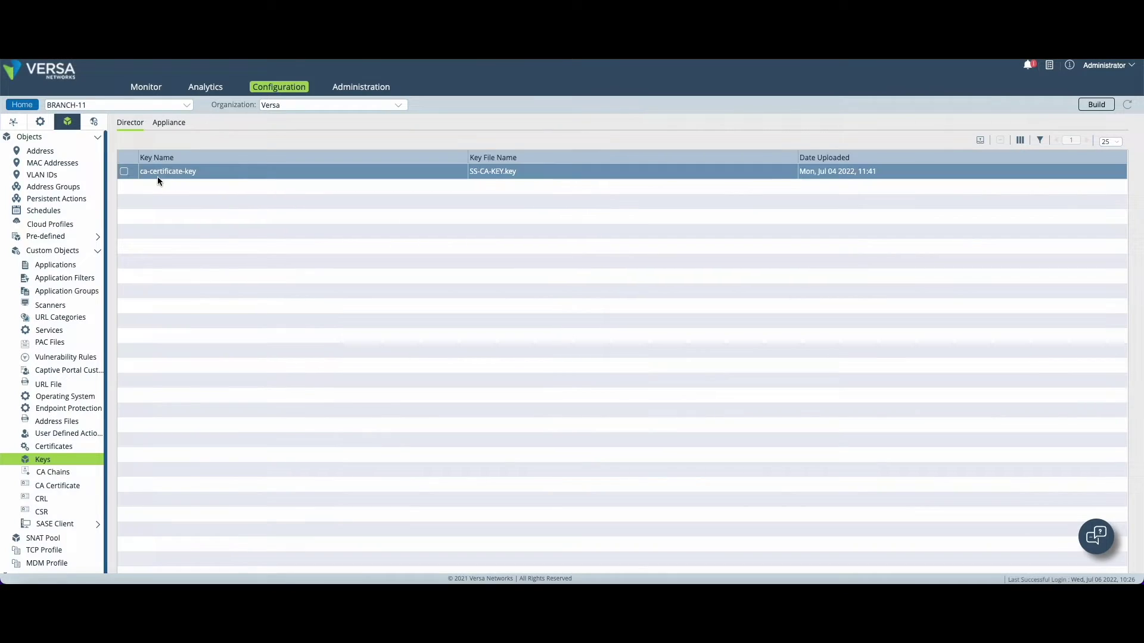
pyautogui.click(170, 124)
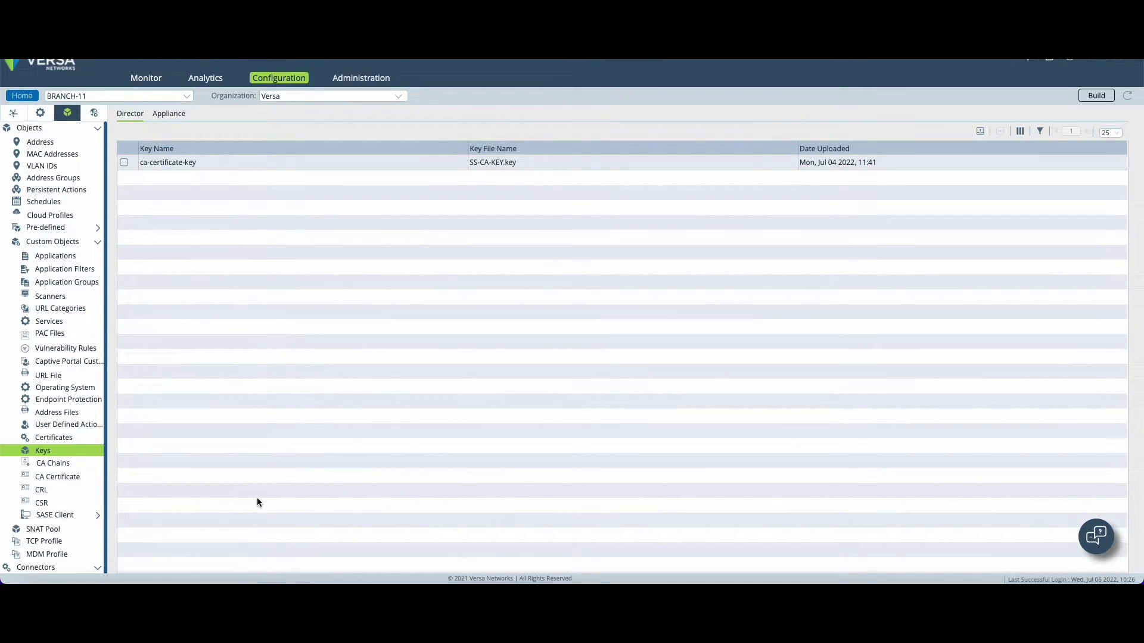
# - Show the Director certificates list with ca-certificate, then cancel a certificate upload
pyautogui.click(56, 438)
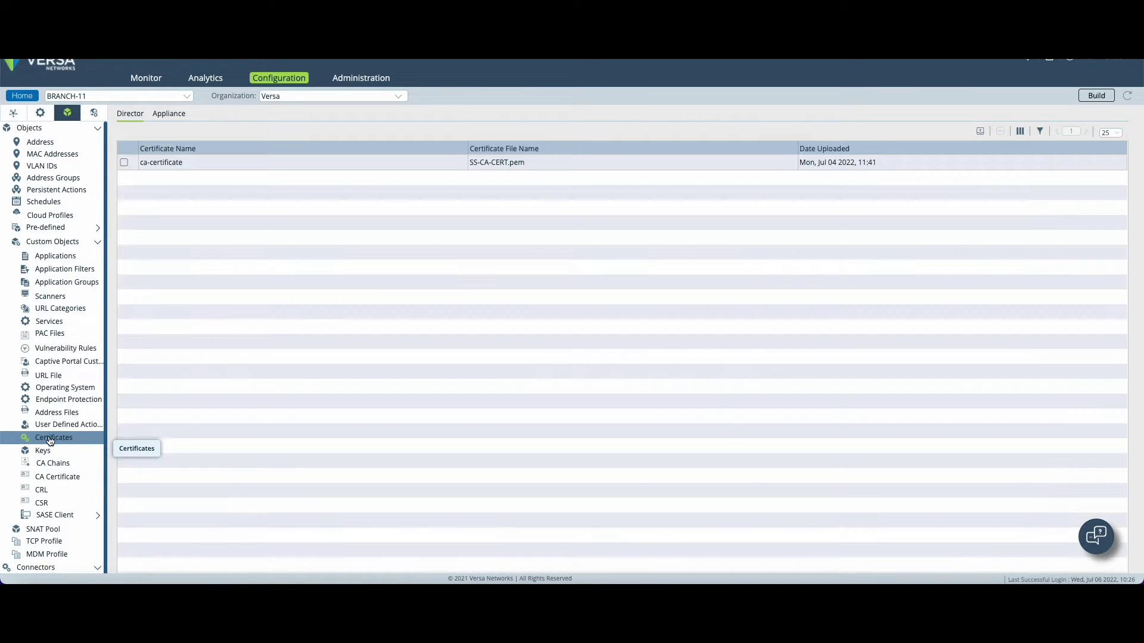
pyautogui.click(980, 131)
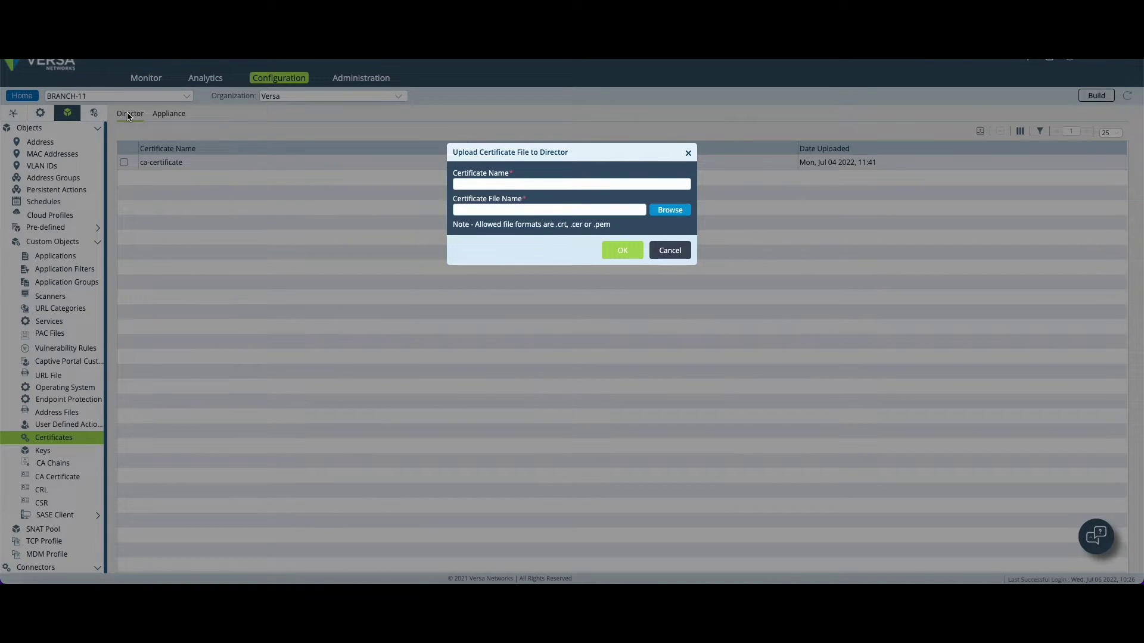
pyautogui.click(548, 210)
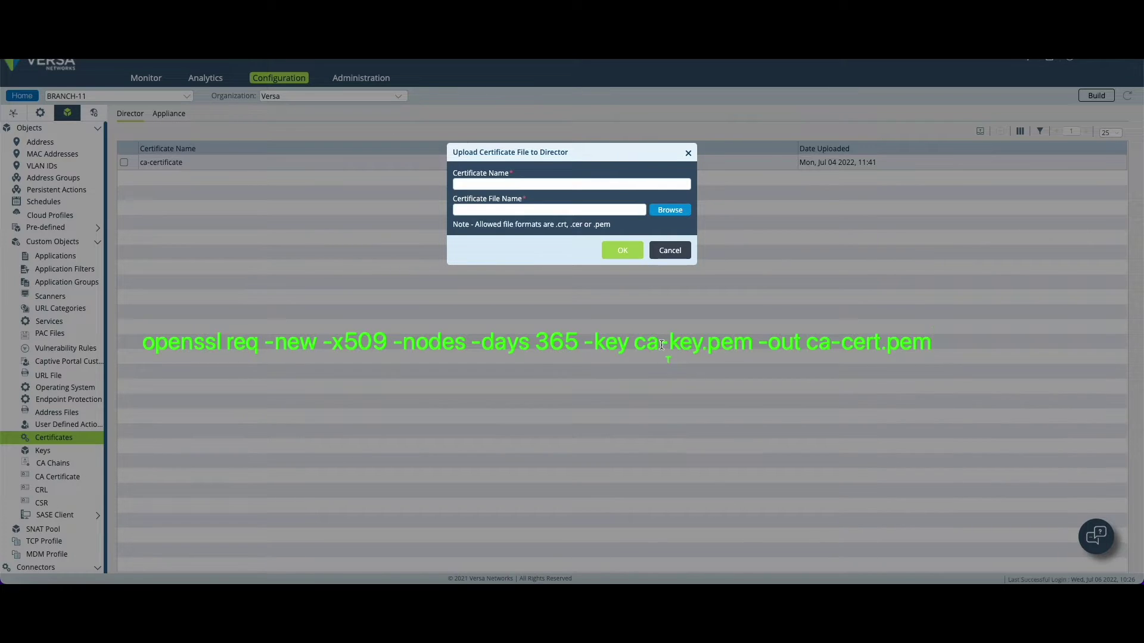
pyautogui.click(669, 251)
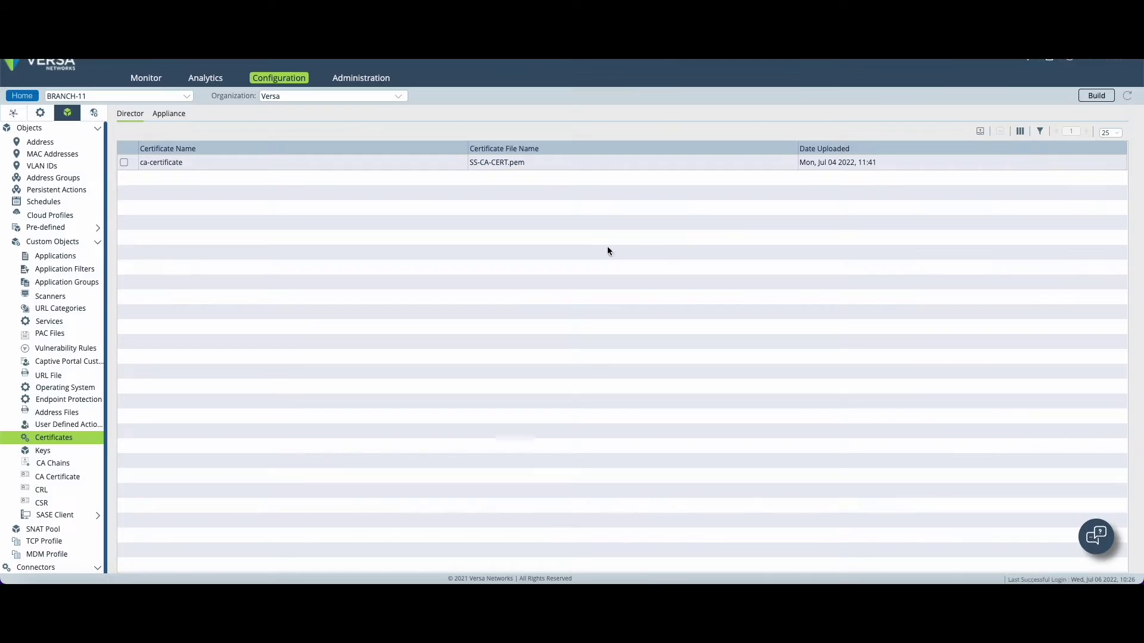
# - On the appliance certificate list, select ca-certificate with key ca-certificate-key, then cancel the upload
pyautogui.click(162, 119)
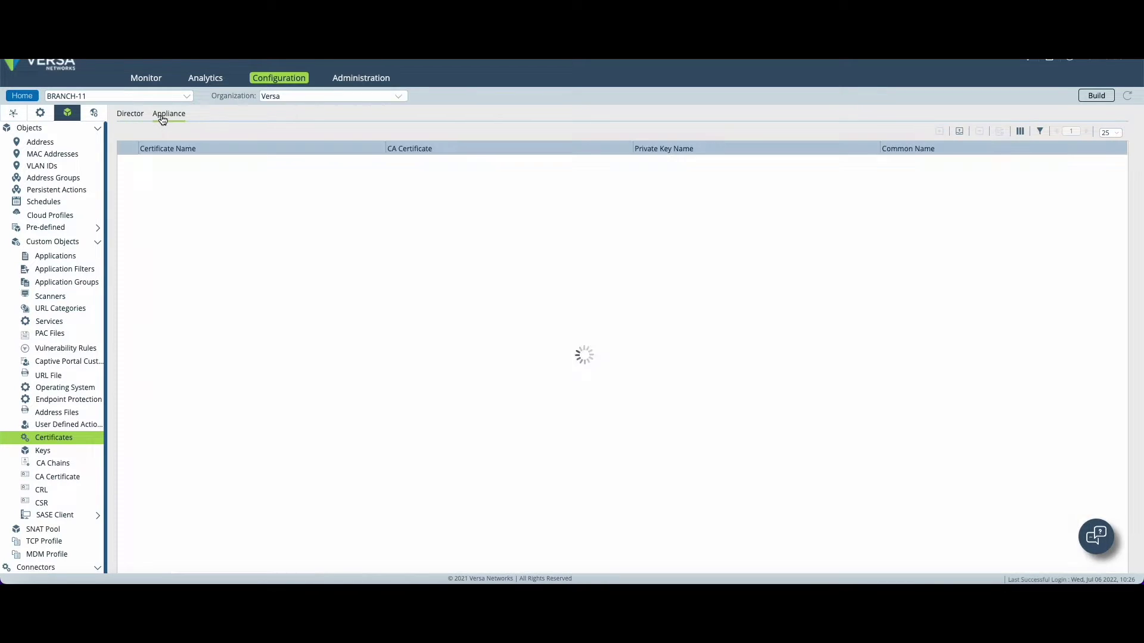
pyautogui.click(161, 119)
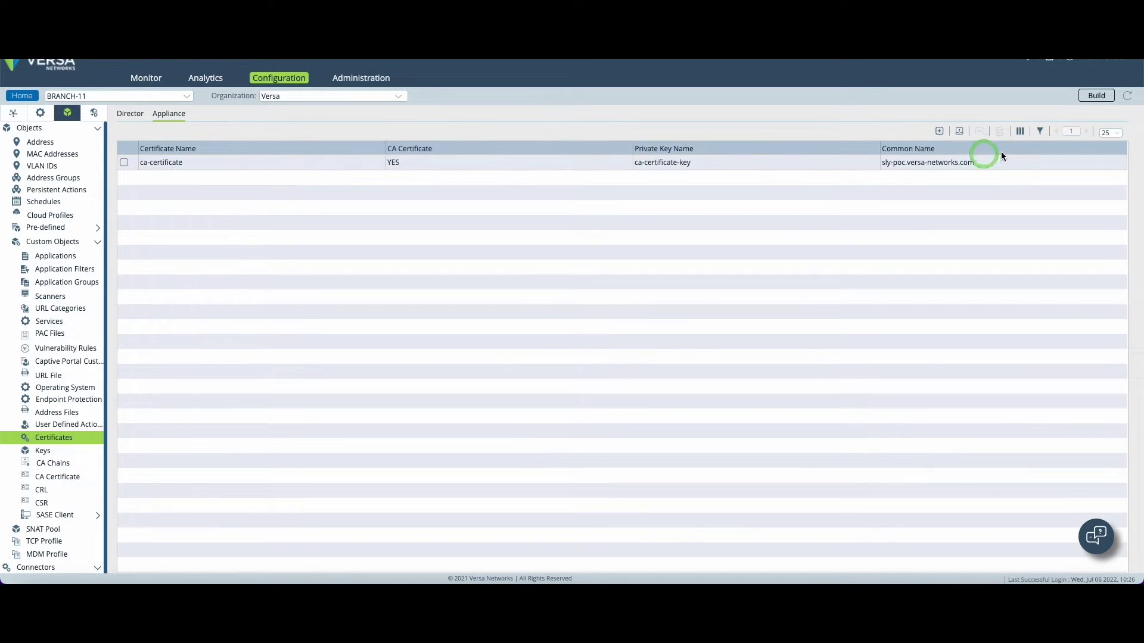
pyautogui.click(958, 133)
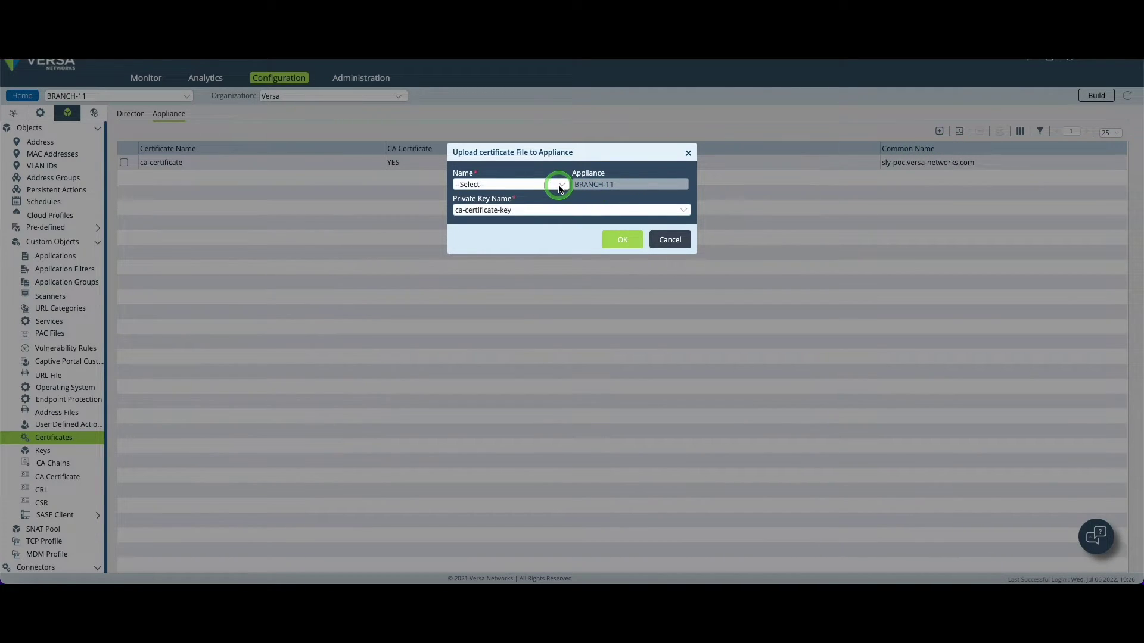
pyautogui.click(560, 186)
pyautogui.click(502, 197)
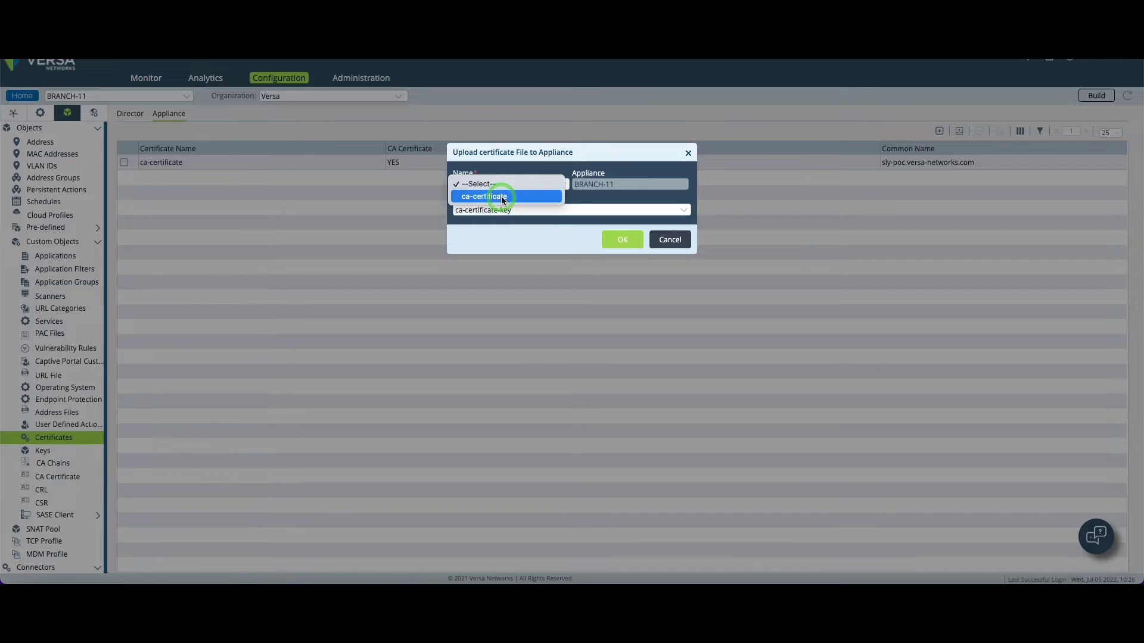
pyautogui.click(467, 212)
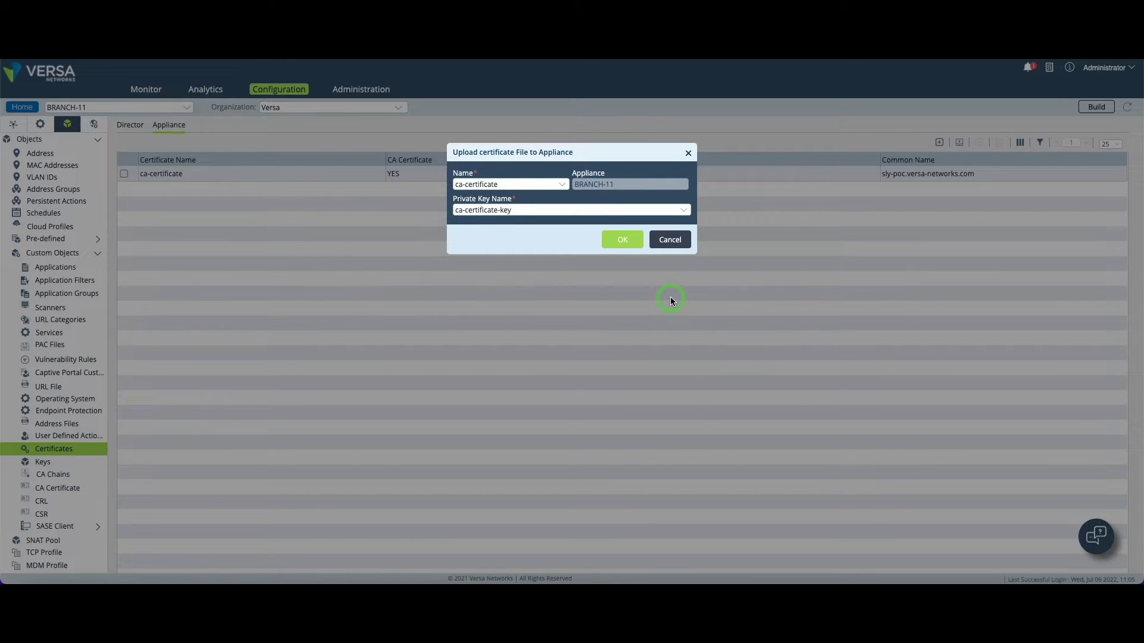
pyautogui.click(661, 239)
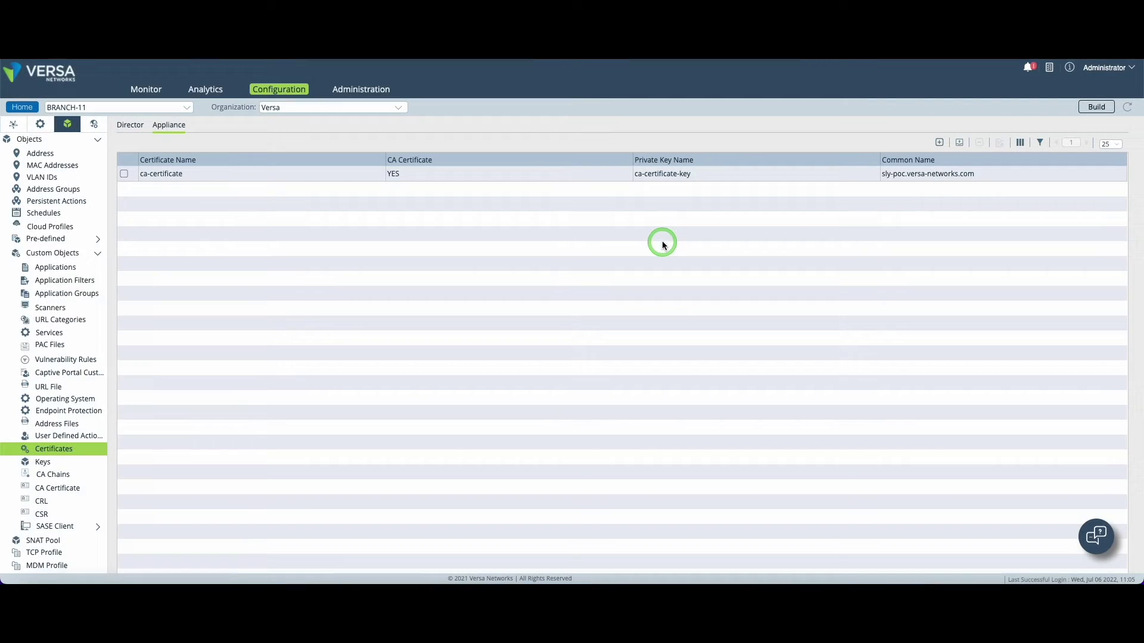
# - Open DECRYPT-PROFILE from the Next Gen Firewall decryption proxy profiles
pyautogui.click(42, 126)
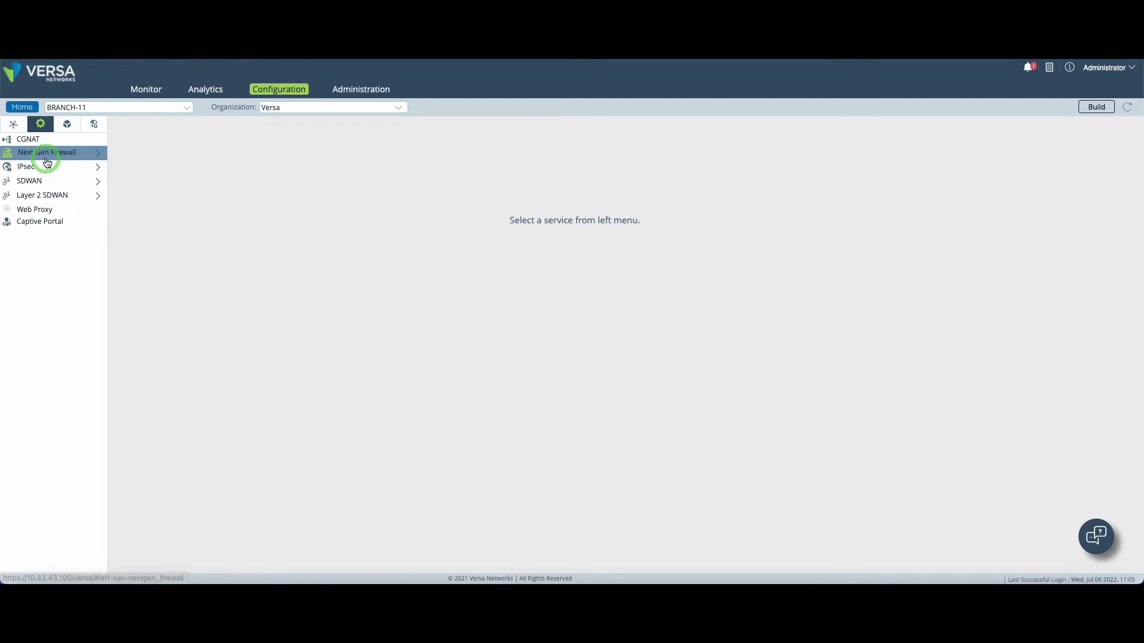
pyautogui.click(47, 156)
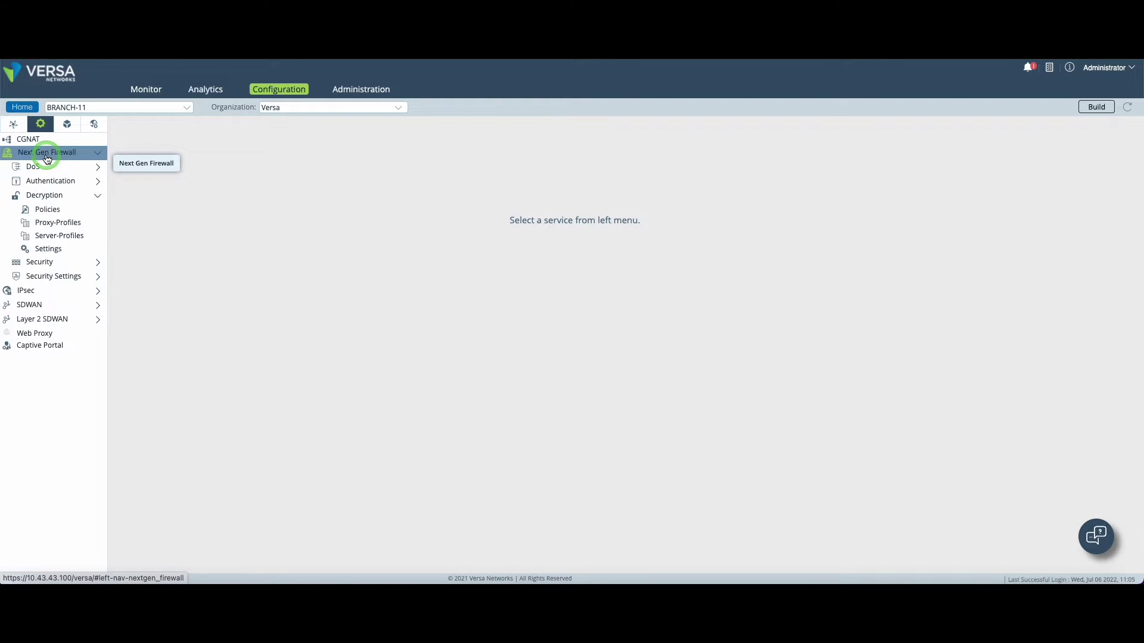
pyautogui.click(54, 222)
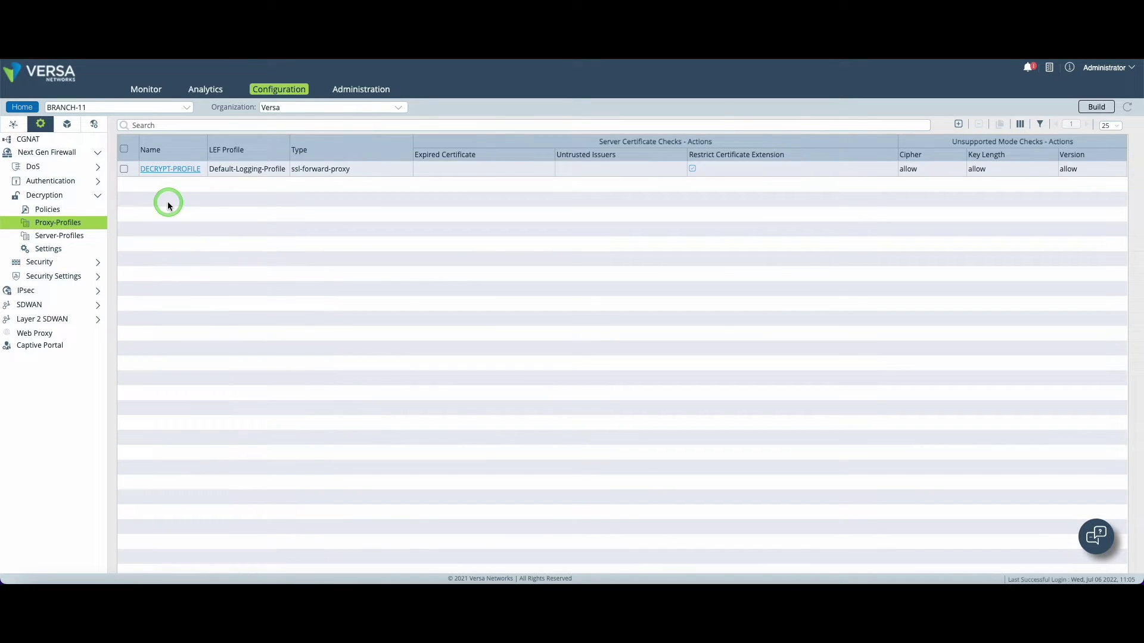
pyautogui.click(178, 174)
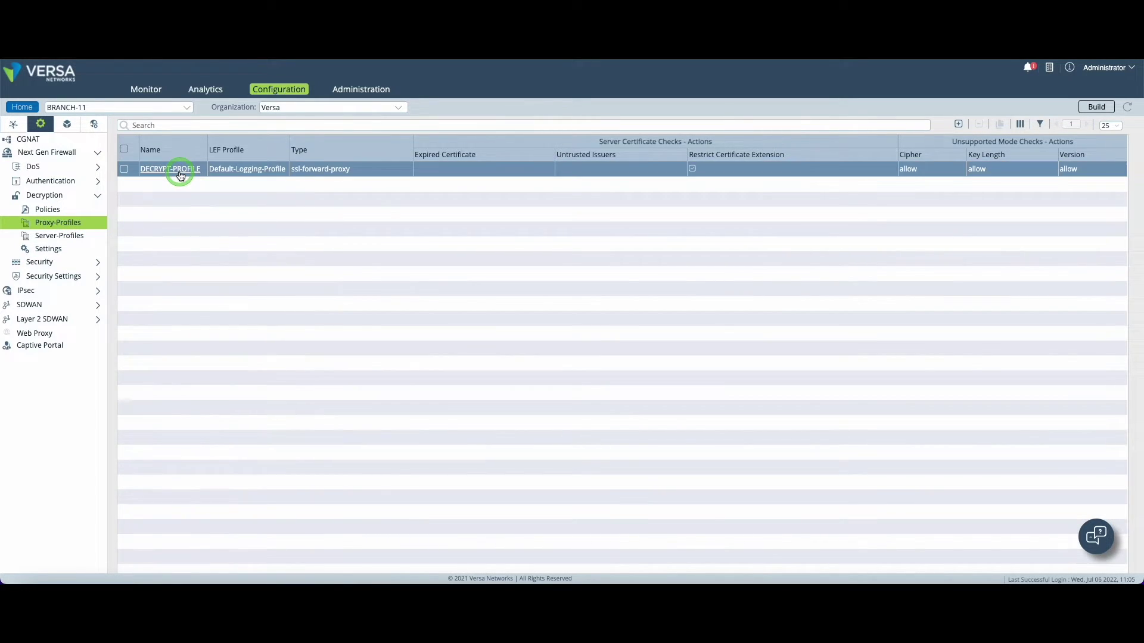
pyautogui.click(173, 171)
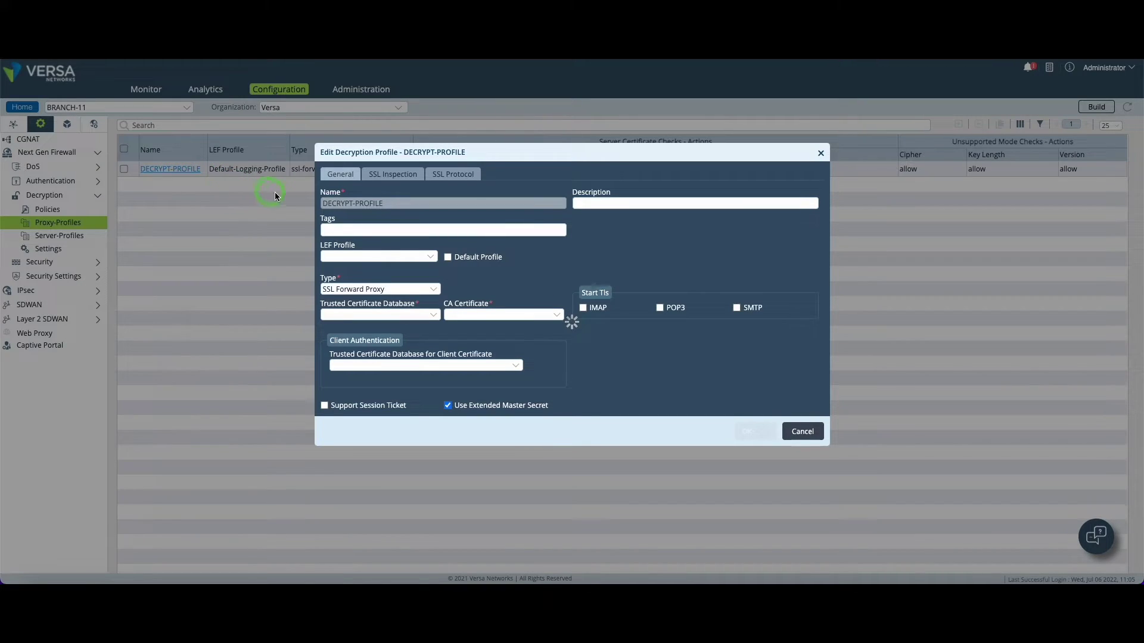
# - Keep DECRYPT-PROFILE as SSL Forward Proxy with ca-certificate and save it
pyautogui.click(333, 204)
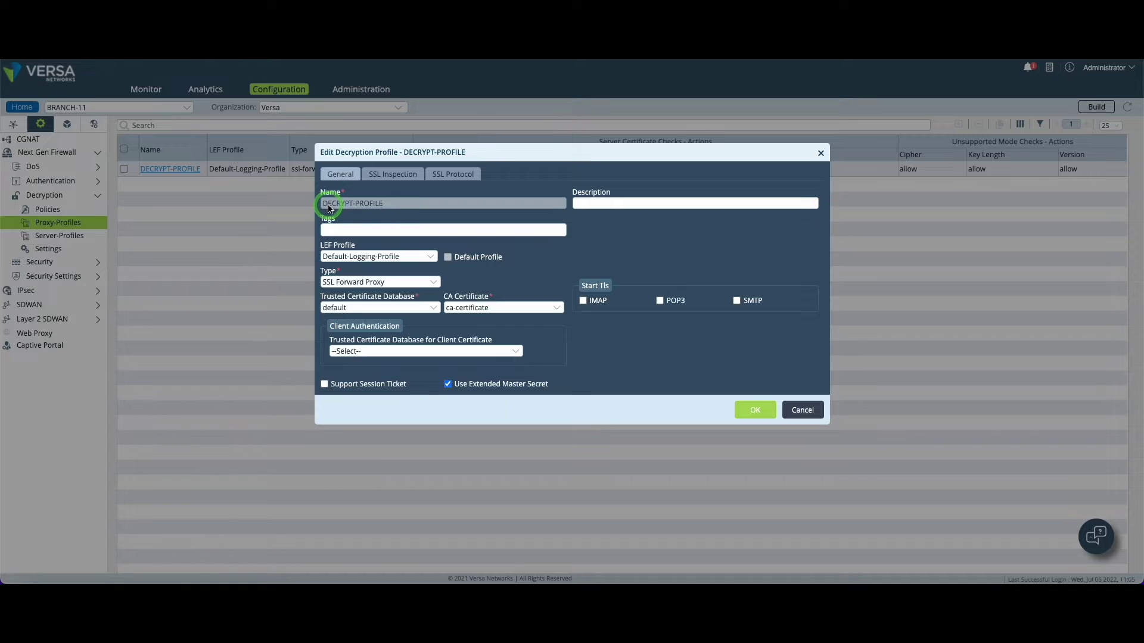
pyautogui.click(370, 207)
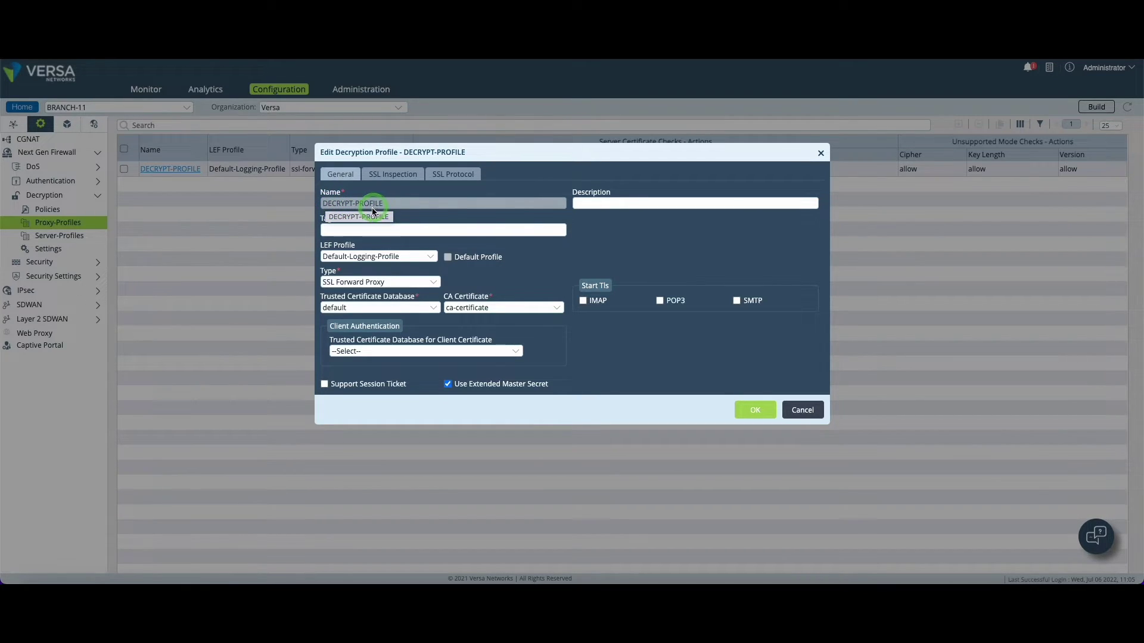
pyautogui.click(392, 275)
pyautogui.click(358, 282)
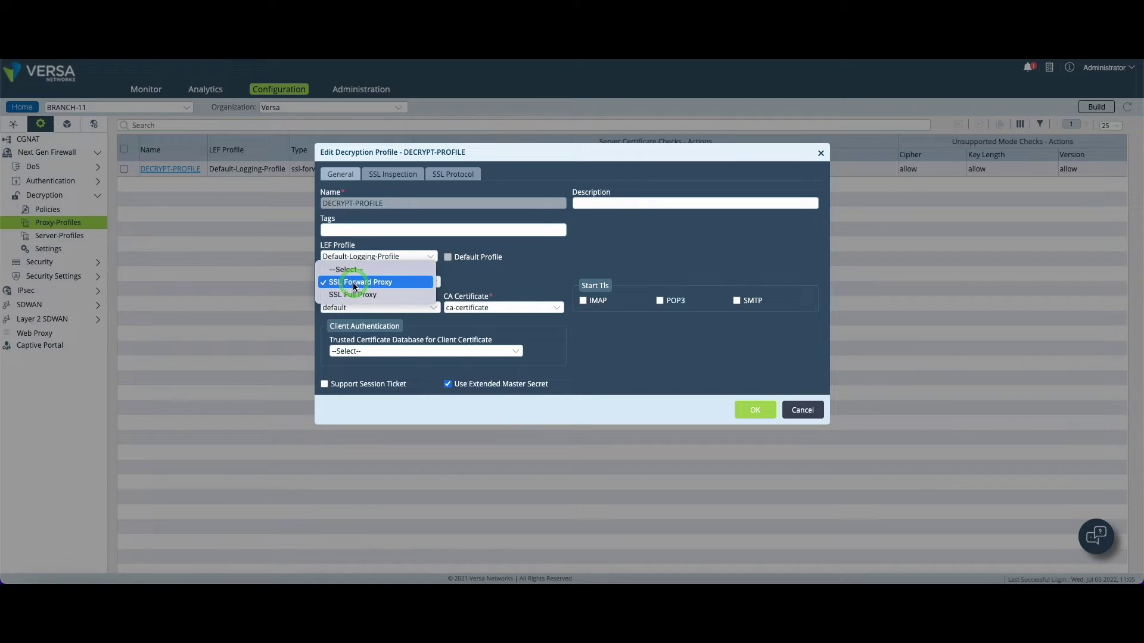
pyautogui.click(350, 285)
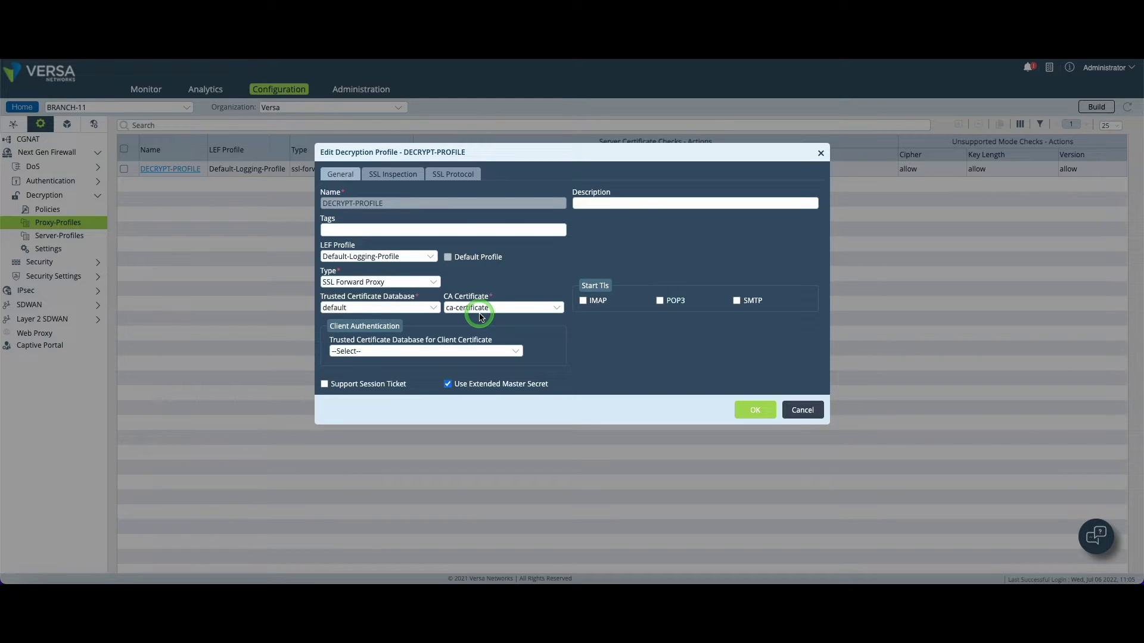
pyautogui.click(753, 411)
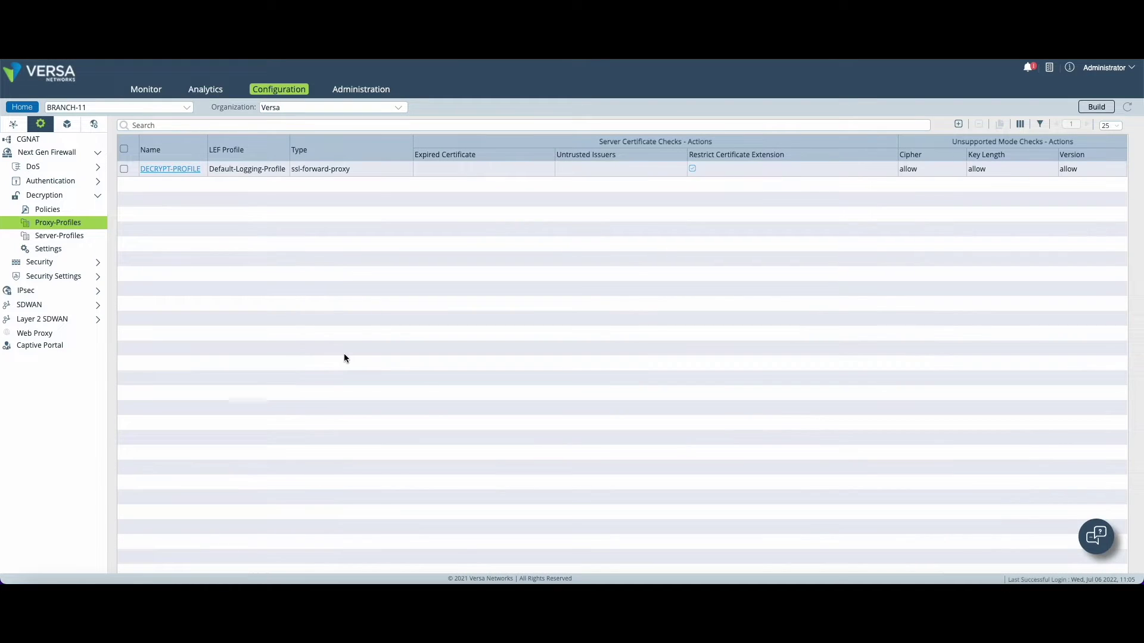
pyautogui.click(344, 352)
pyautogui.click(47, 210)
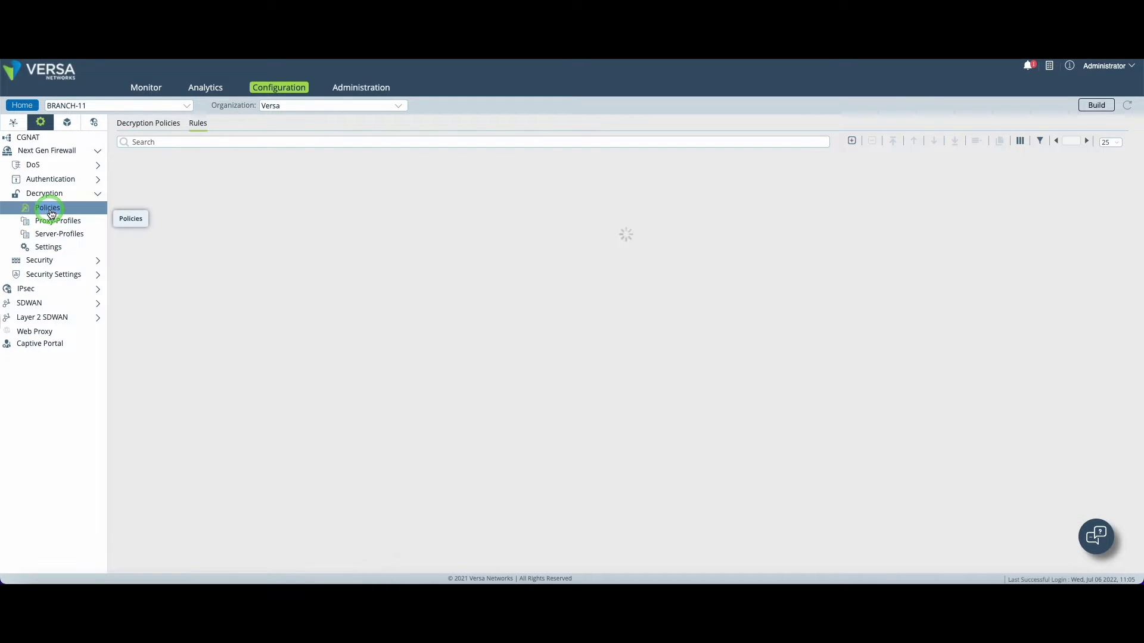
# - Open decryption rule r1 and review its source/destination and header/schedule criteria
pyautogui.click(89, 213)
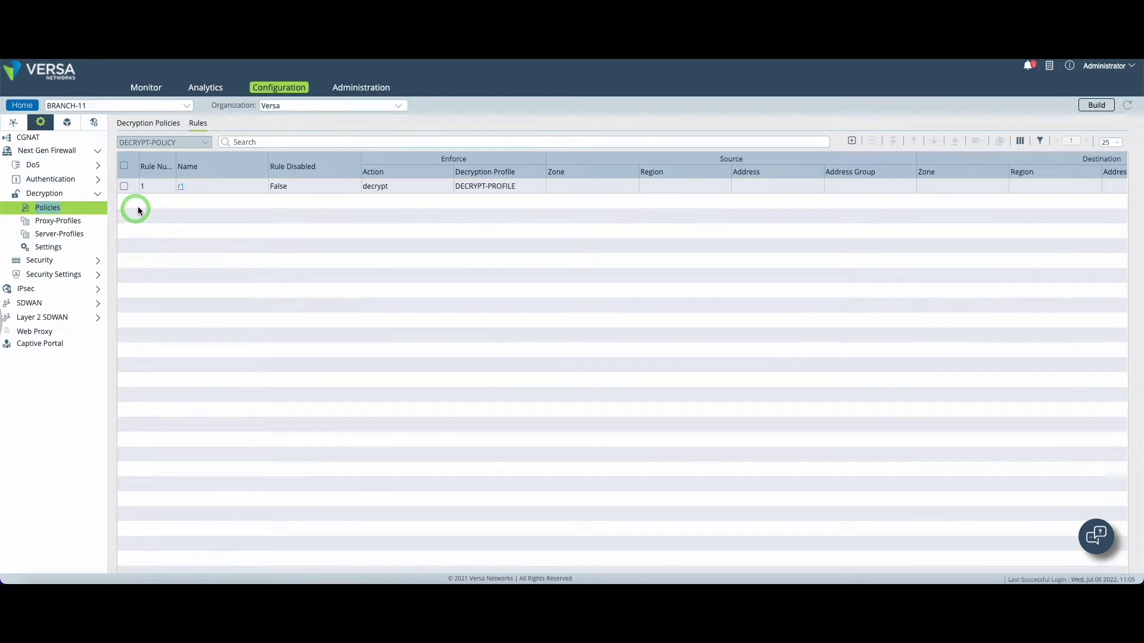
pyautogui.click(182, 190)
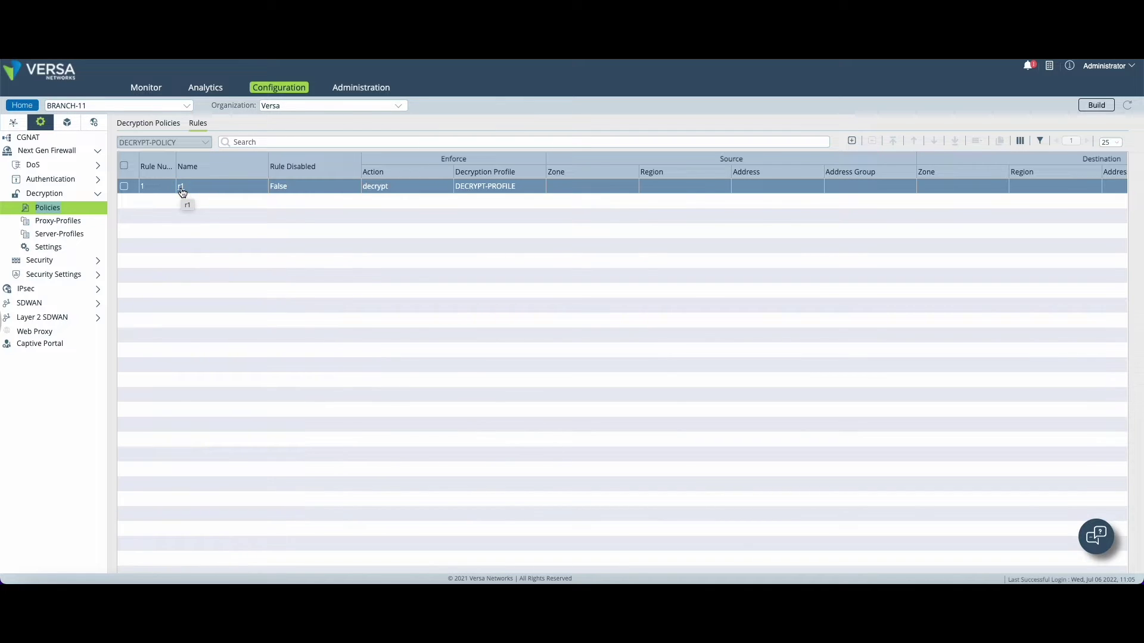
pyautogui.click(181, 187)
pyautogui.click(338, 210)
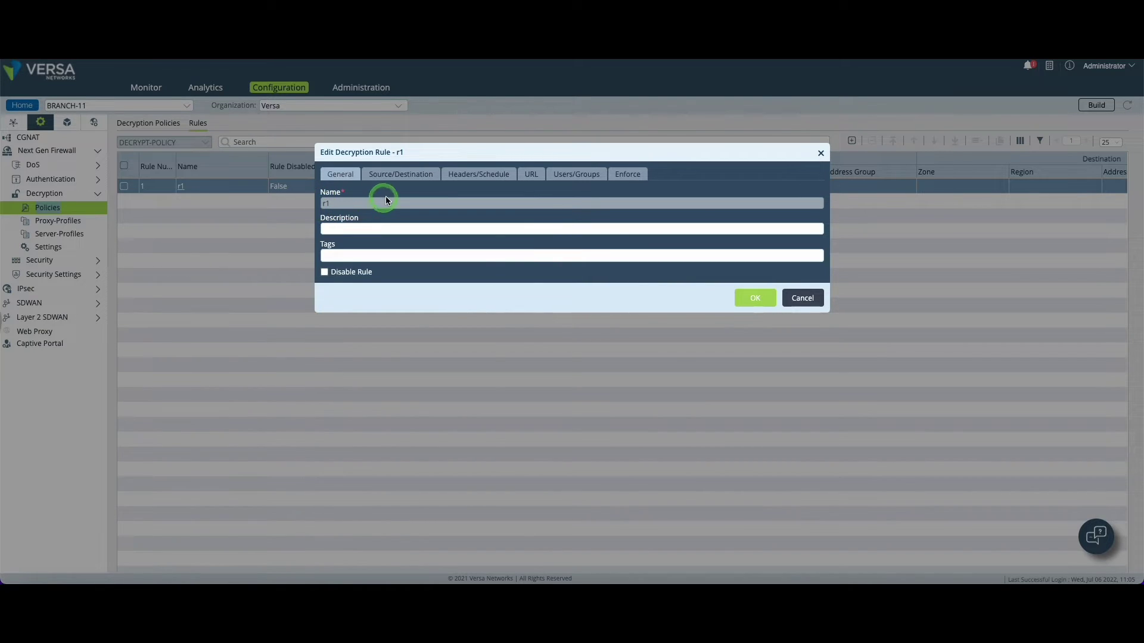
pyautogui.click(402, 174)
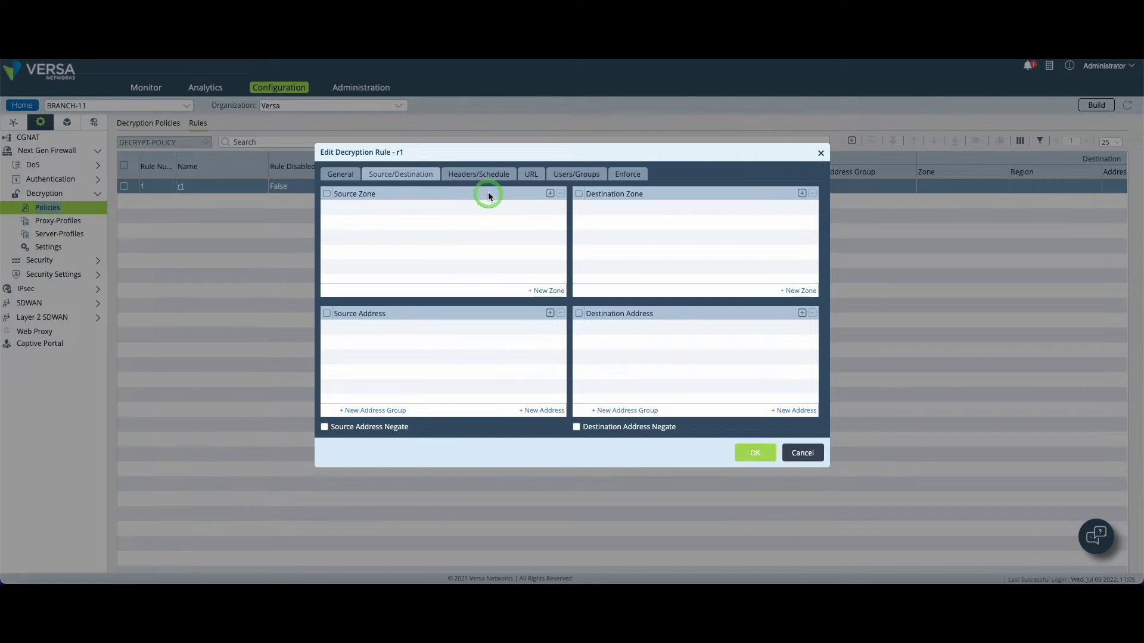
pyautogui.click(483, 174)
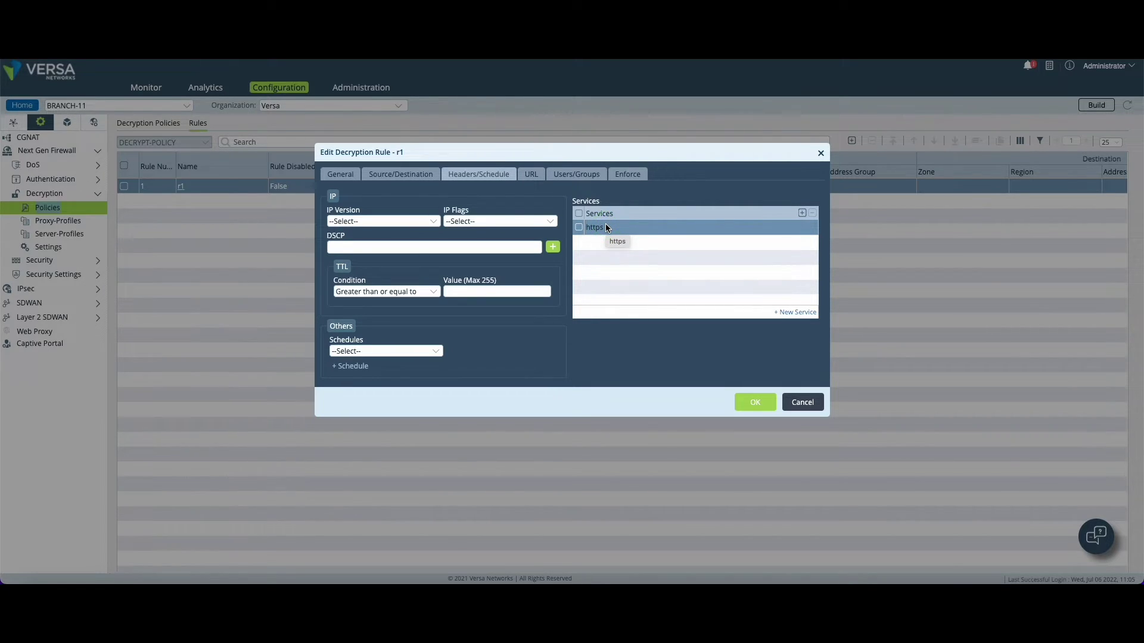
# - Keep r1's enforce action as decrypt with DECRYPT-PROFILE and save the rule
pyautogui.click(628, 179)
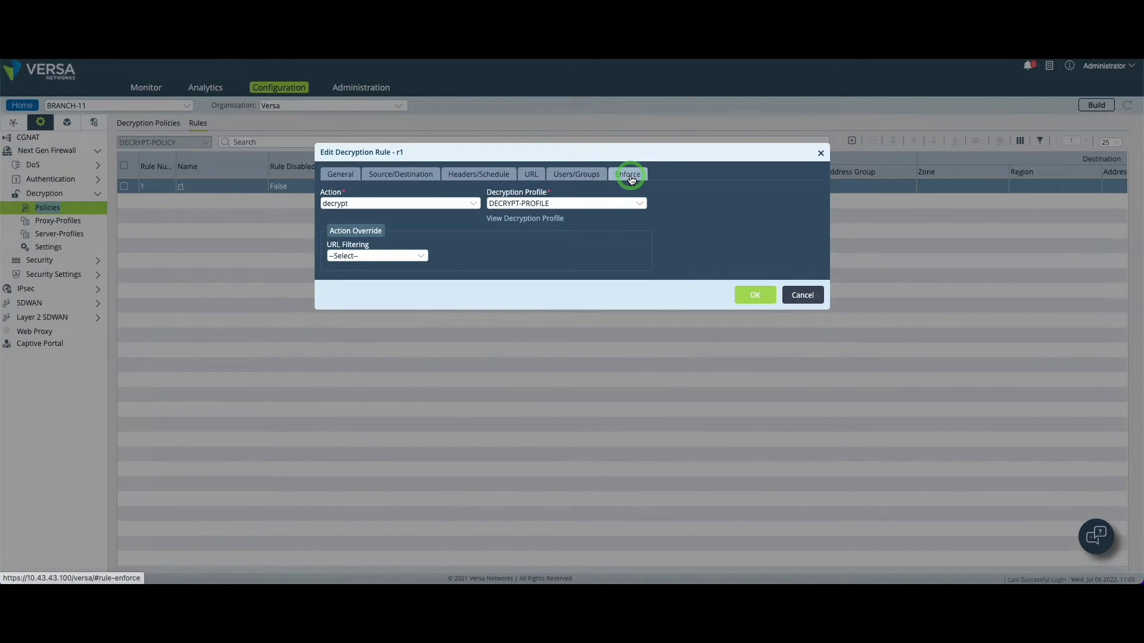
pyautogui.click(334, 203)
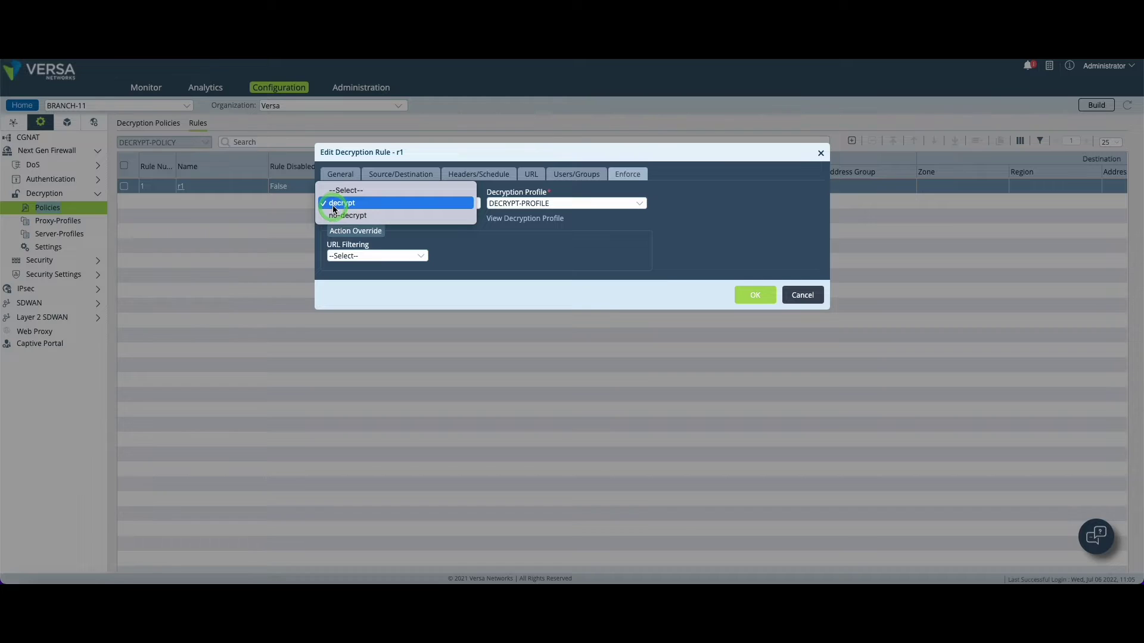
pyautogui.click(334, 205)
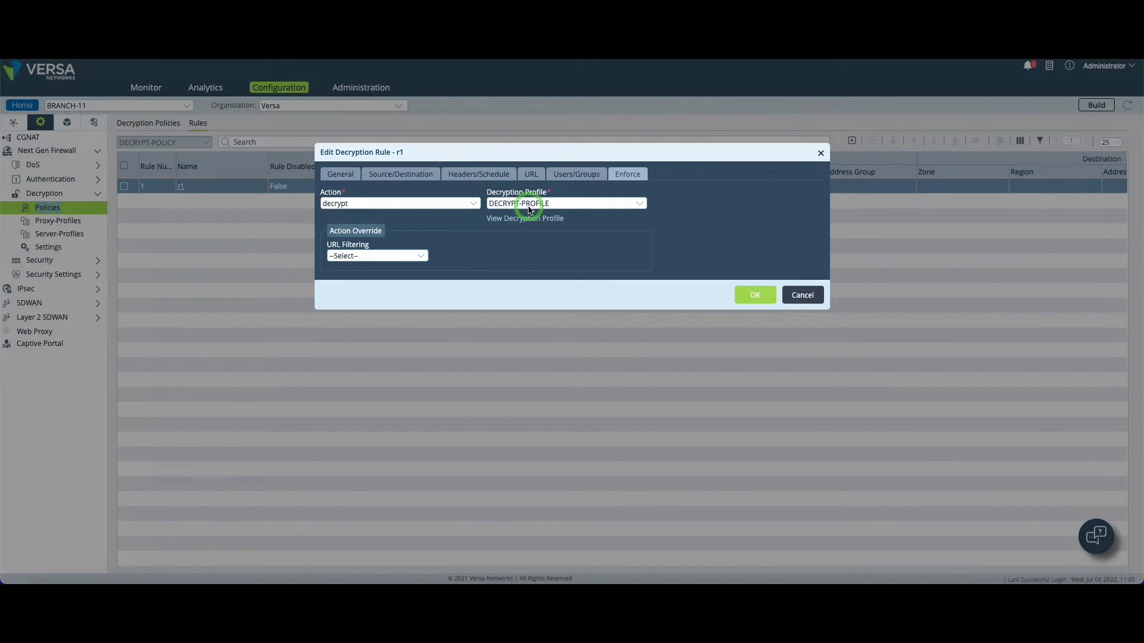
pyautogui.click(745, 295)
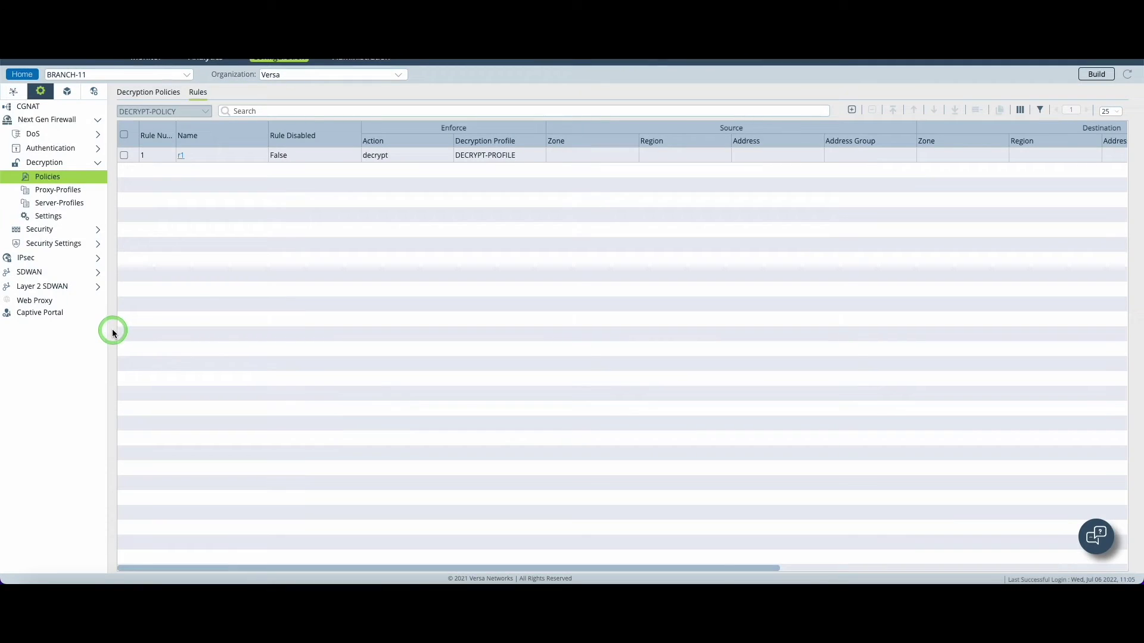
# - Edit captive portal settings and open the Versa-LAN-VR endpoint (HTTP 44990, HTTPS 44991)
pyautogui.click(46, 315)
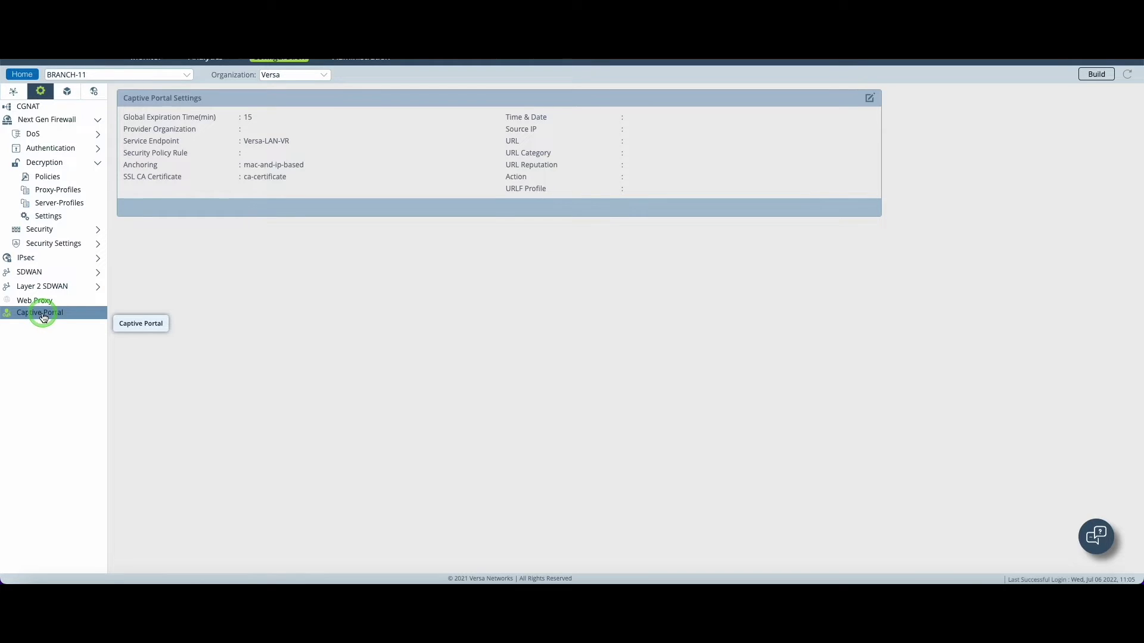
pyautogui.click(142, 292)
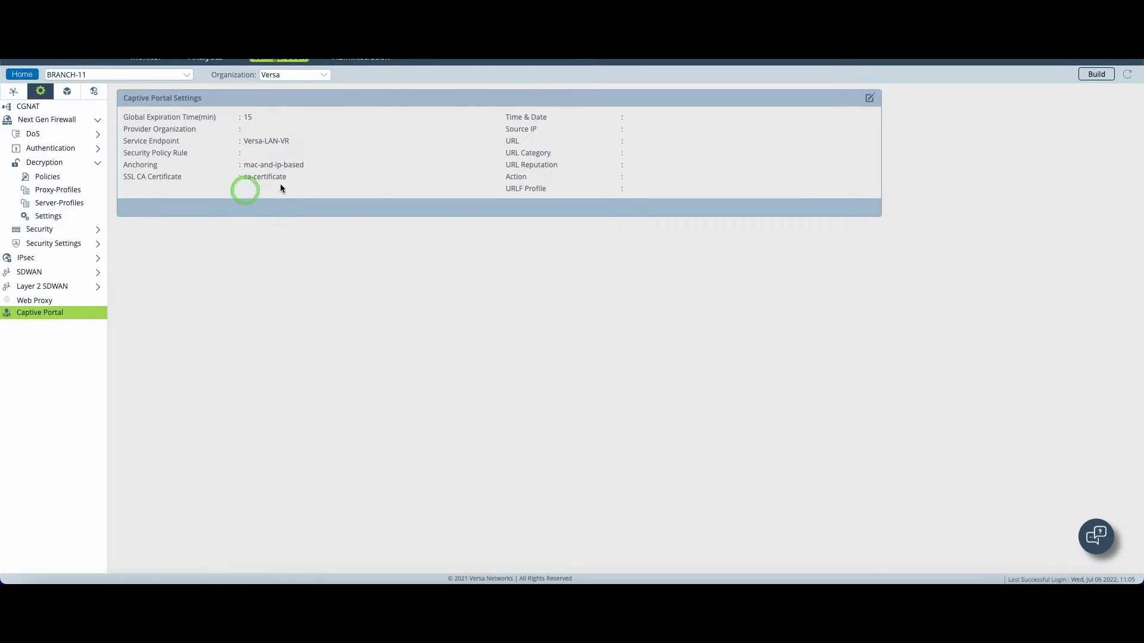
pyautogui.click(869, 98)
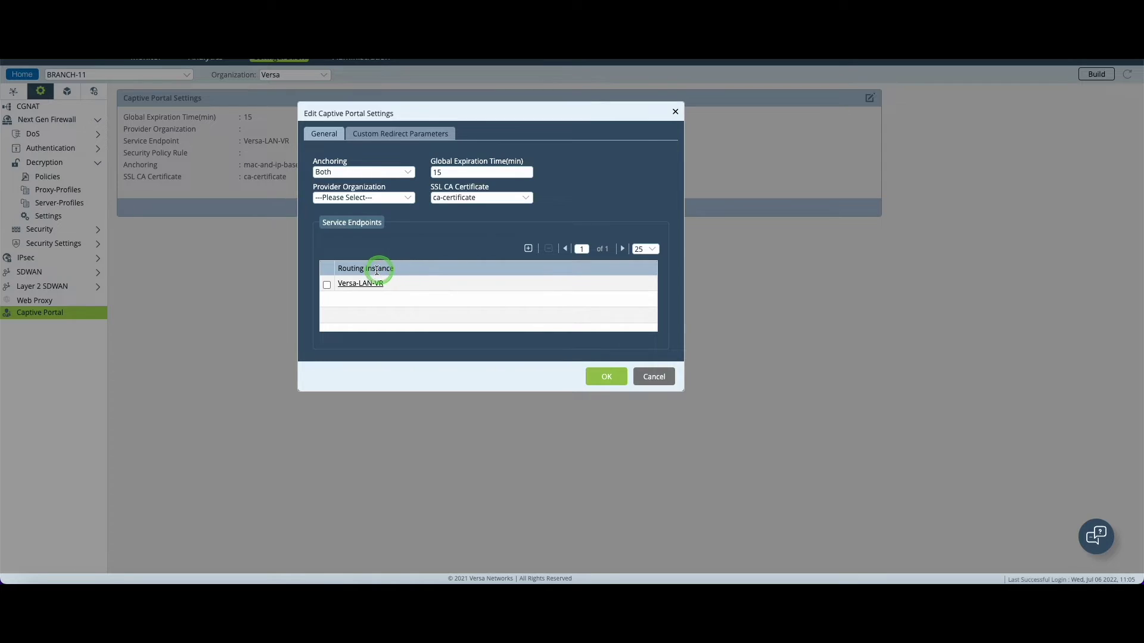
pyautogui.click(351, 284)
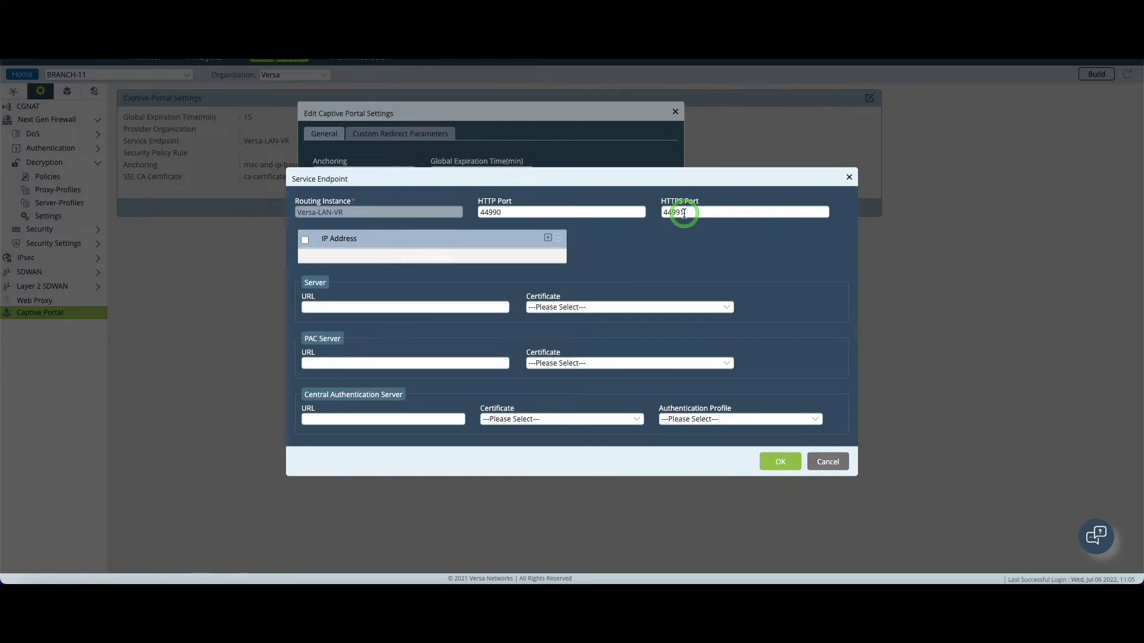
# - Confirm Versa-LAN-VR ports 44990/44991 and save the captive portal settings
pyautogui.click(774, 463)
pyautogui.click(616, 377)
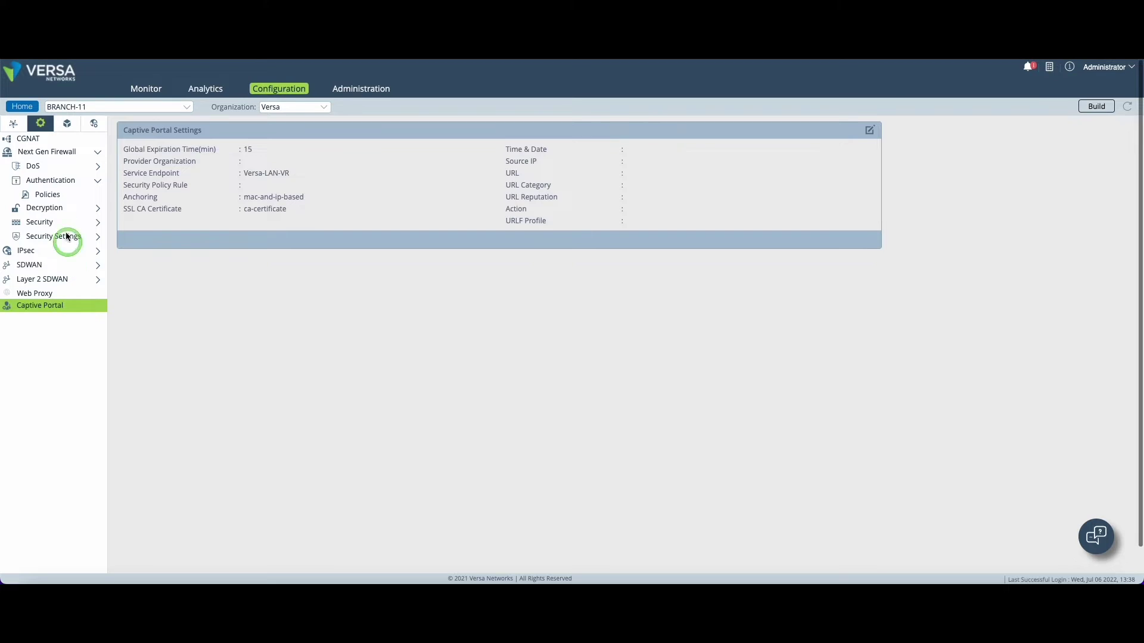
pyautogui.click(43, 194)
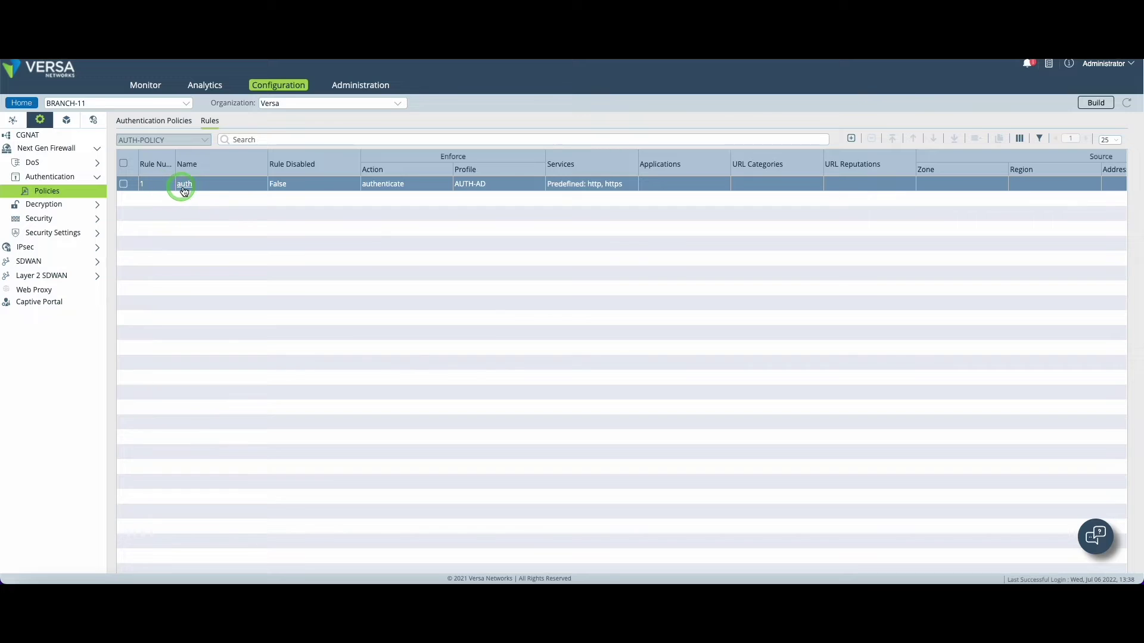
# - Open the auth rule and review its source/destination and http/https service criteria
pyautogui.click(184, 185)
pyautogui.click(338, 204)
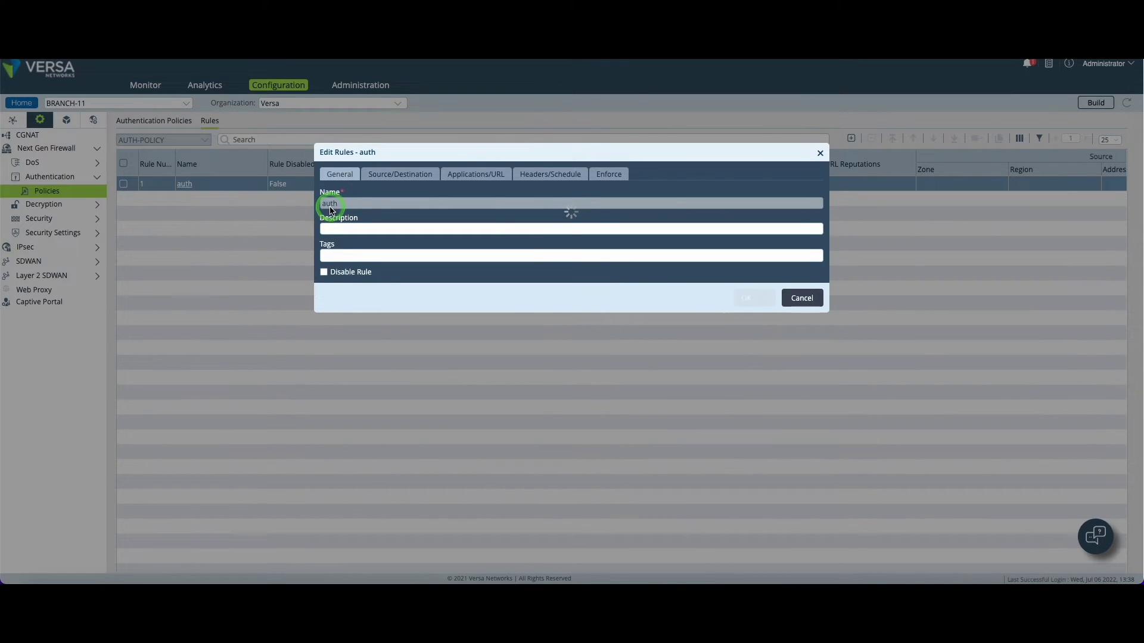
pyautogui.click(380, 174)
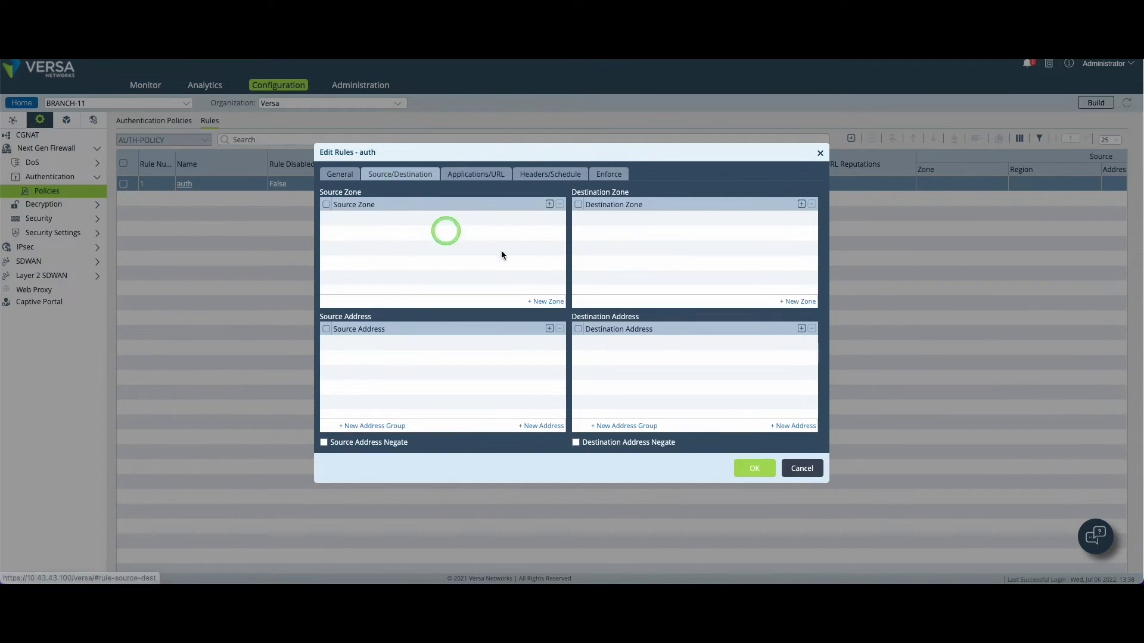
pyautogui.click(519, 175)
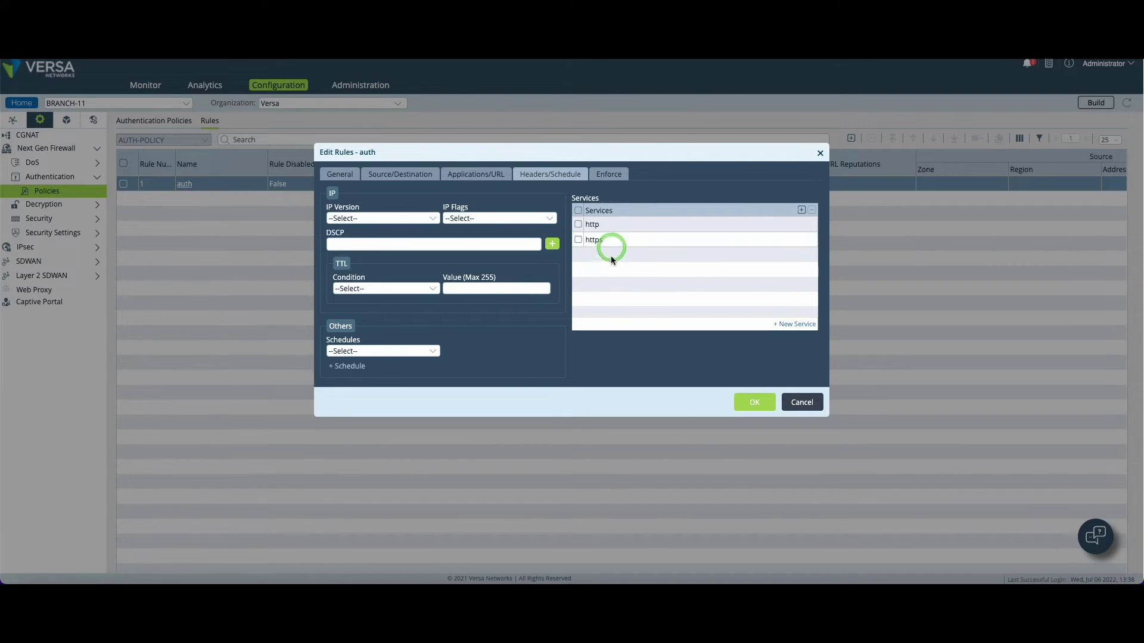
pyautogui.click(598, 227)
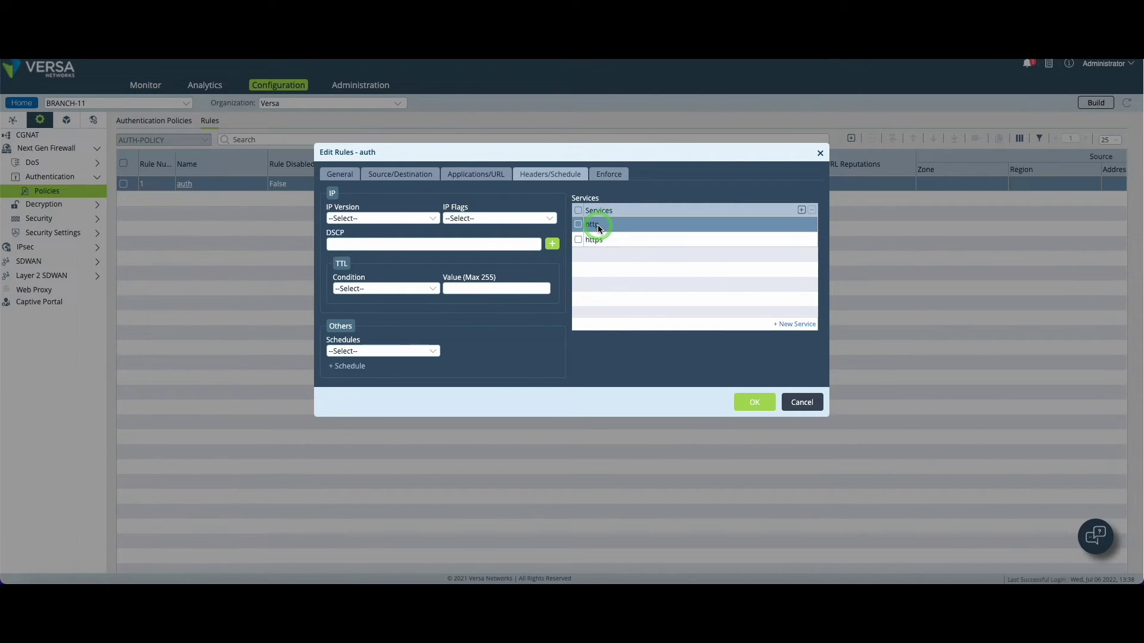
pyautogui.click(595, 244)
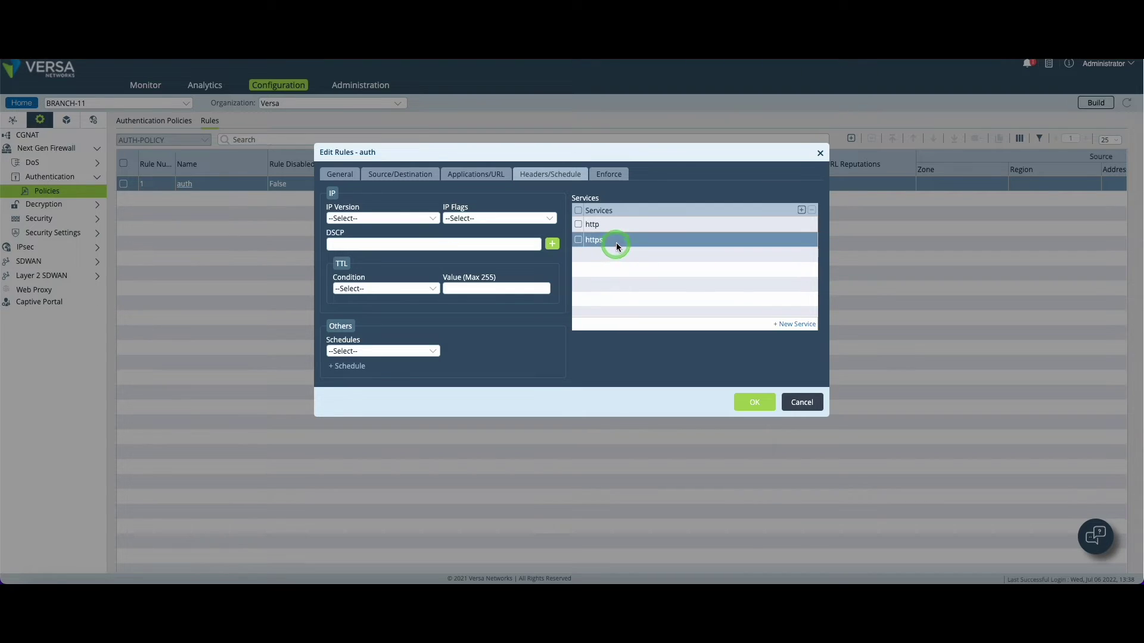
pyautogui.click(588, 223)
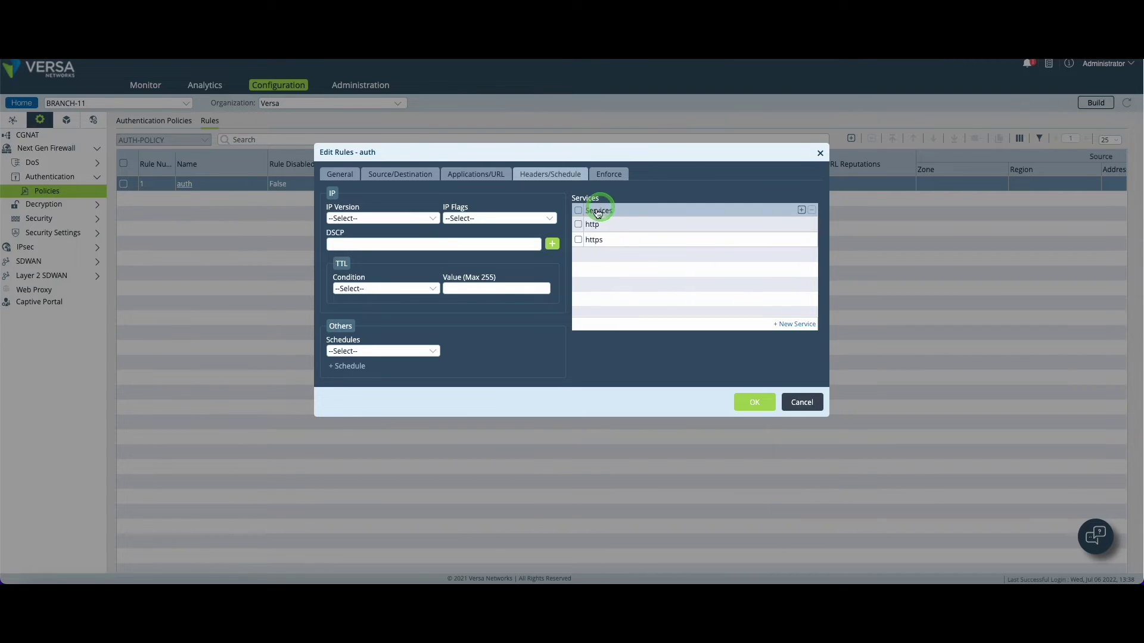
pyautogui.click(569, 244)
# - Check the auth rule's enforce action, then view the Default-Policy security rules
pyautogui.scroll(-1, 558, 243)
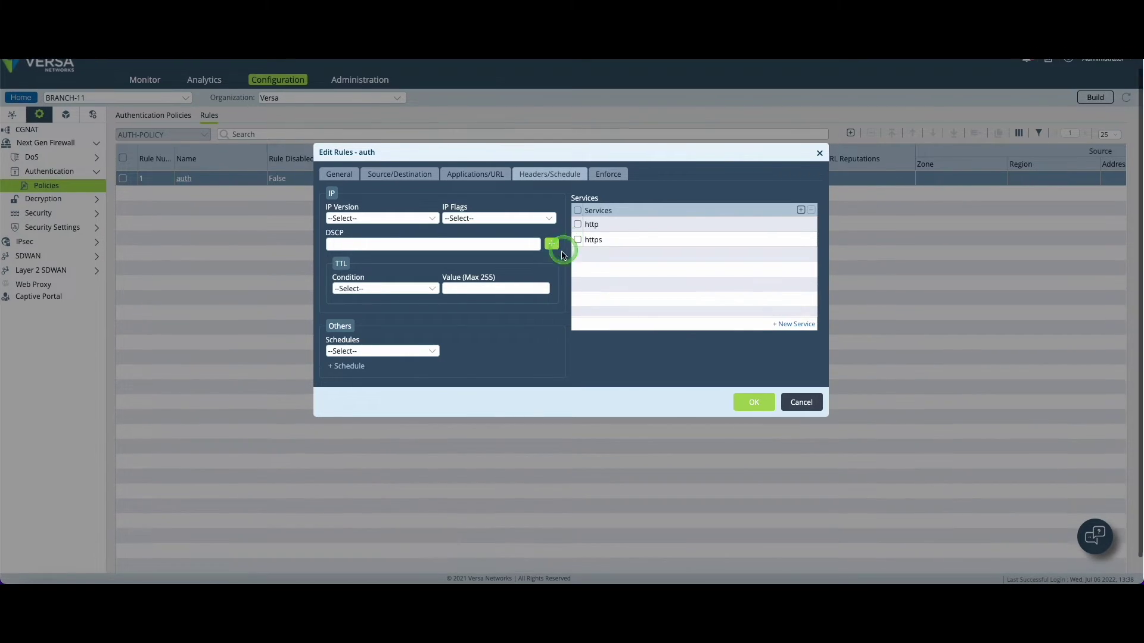
pyautogui.click(329, 438)
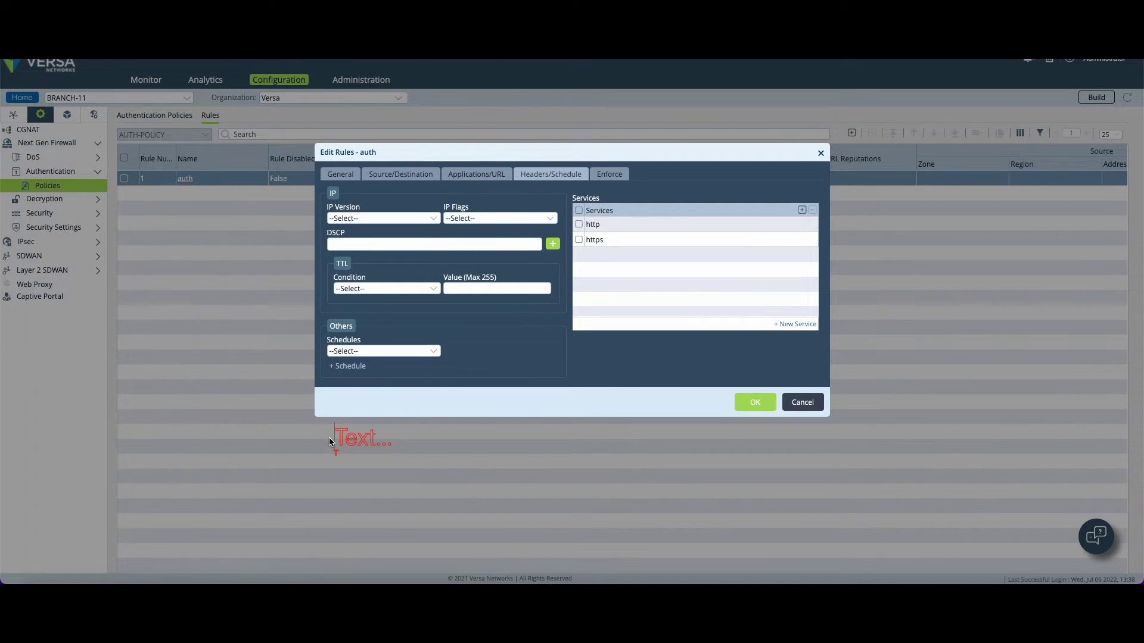
pyautogui.write('Don’t use ANY or  DNS  or Portal ( 44990 , 44991 ) !!!')
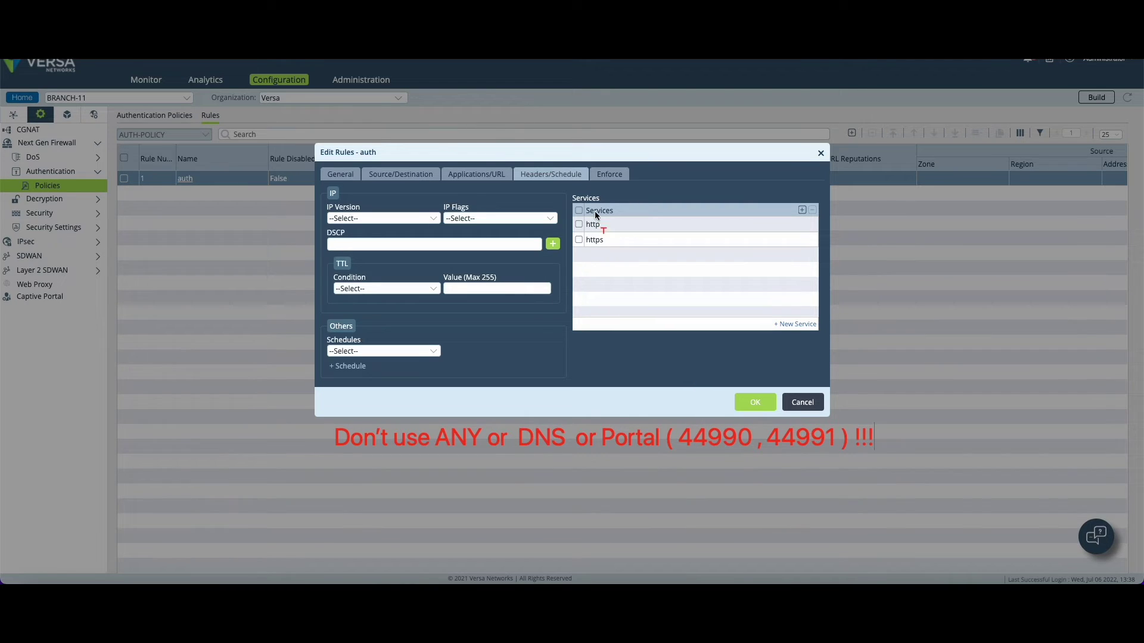
pyautogui.click(608, 177)
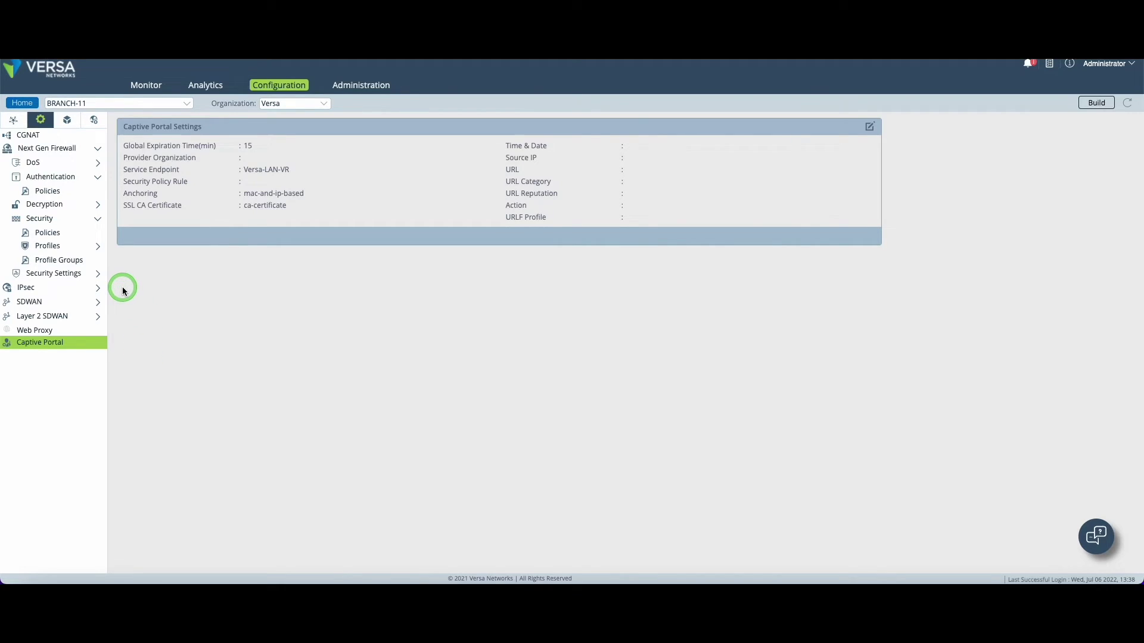
pyautogui.click(51, 237)
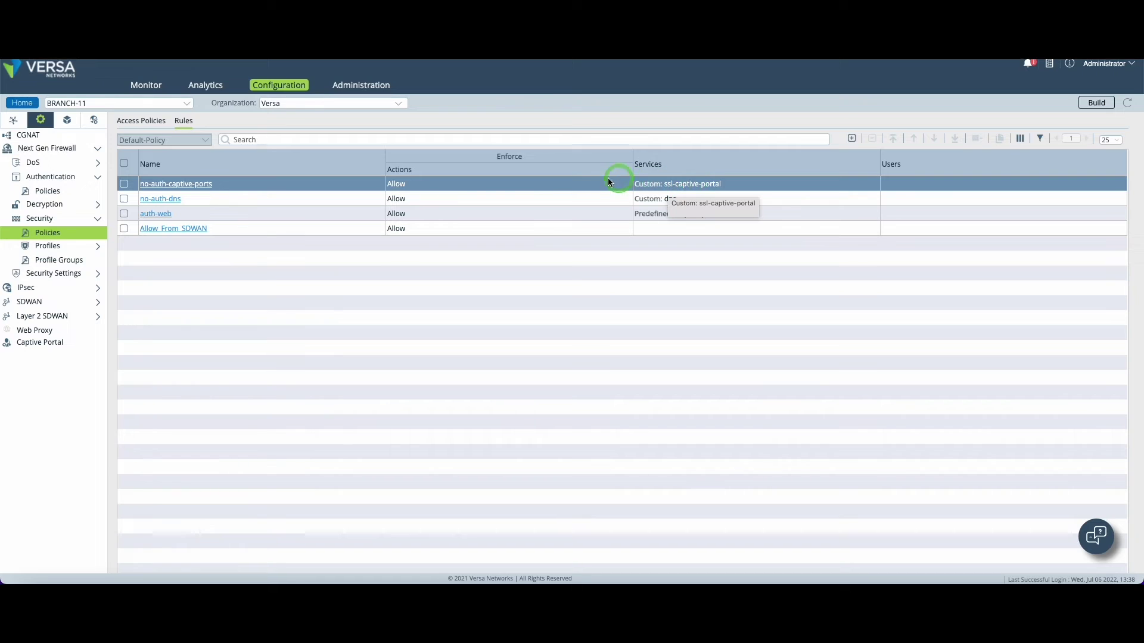
# - Edit auth-web to allow http and https only for Known users, checking source and services
pyautogui.click(166, 216)
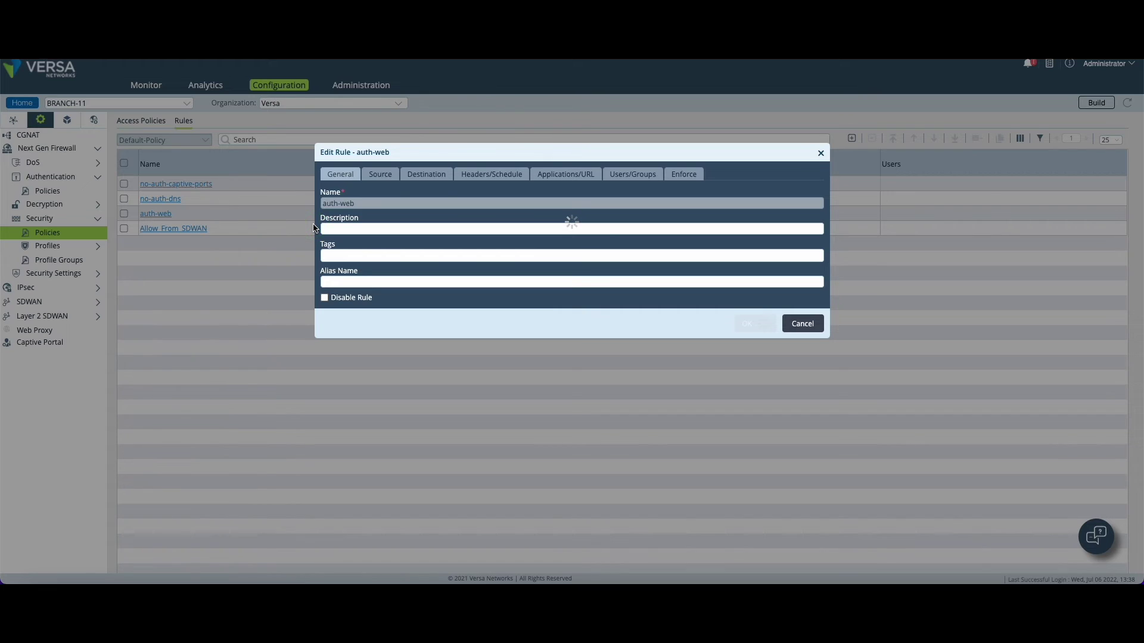
pyautogui.click(379, 175)
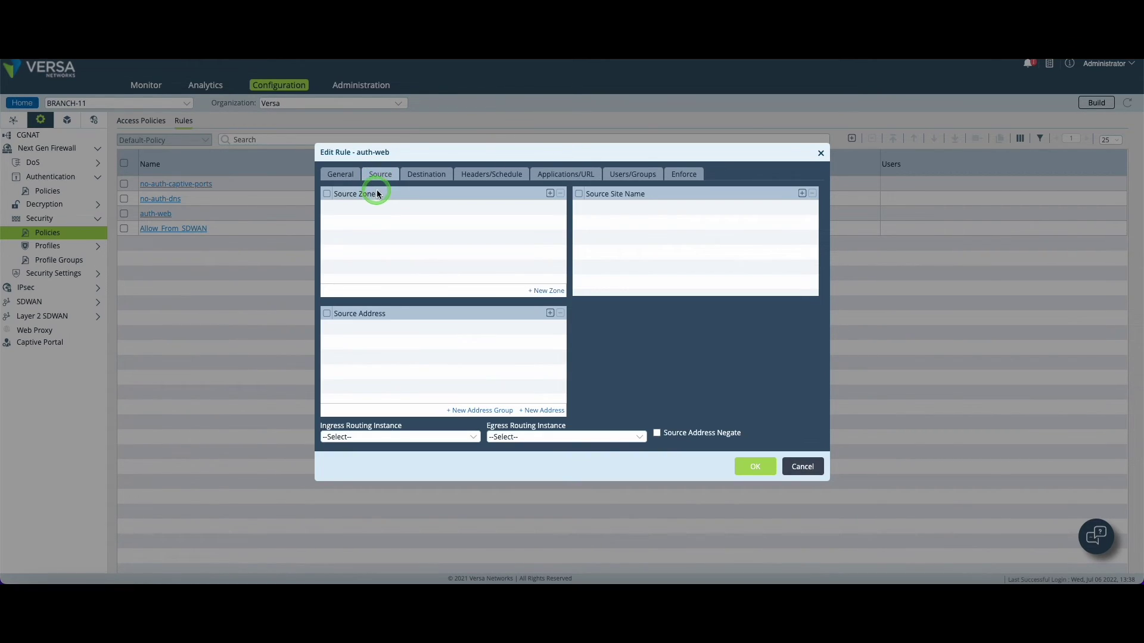
pyautogui.click(497, 179)
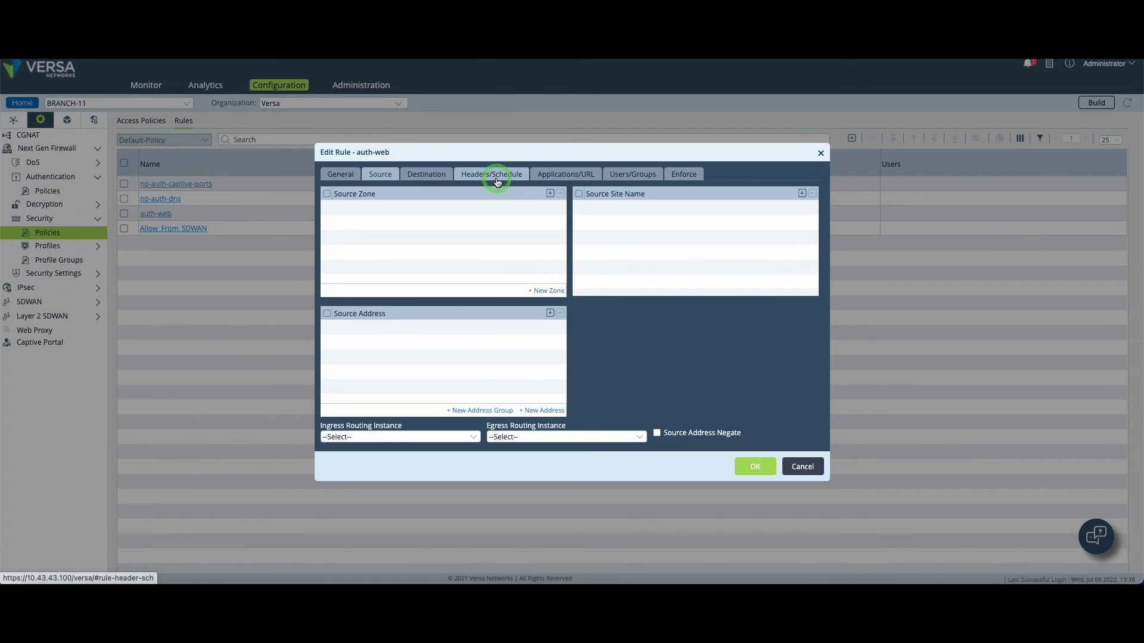
pyautogui.click(605, 226)
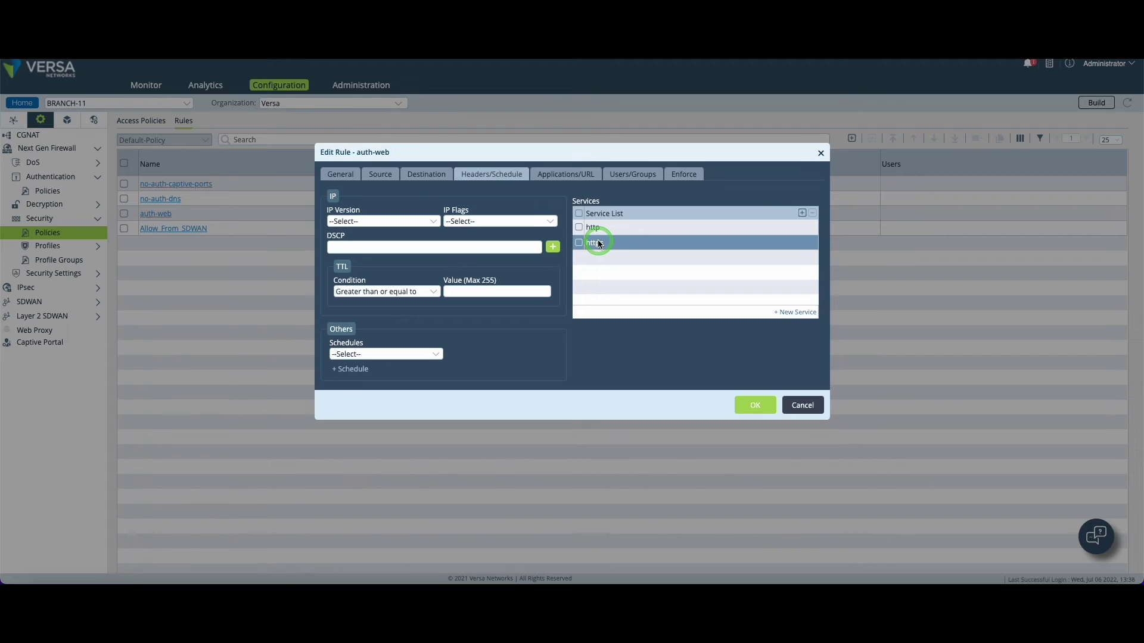
pyautogui.click(686, 174)
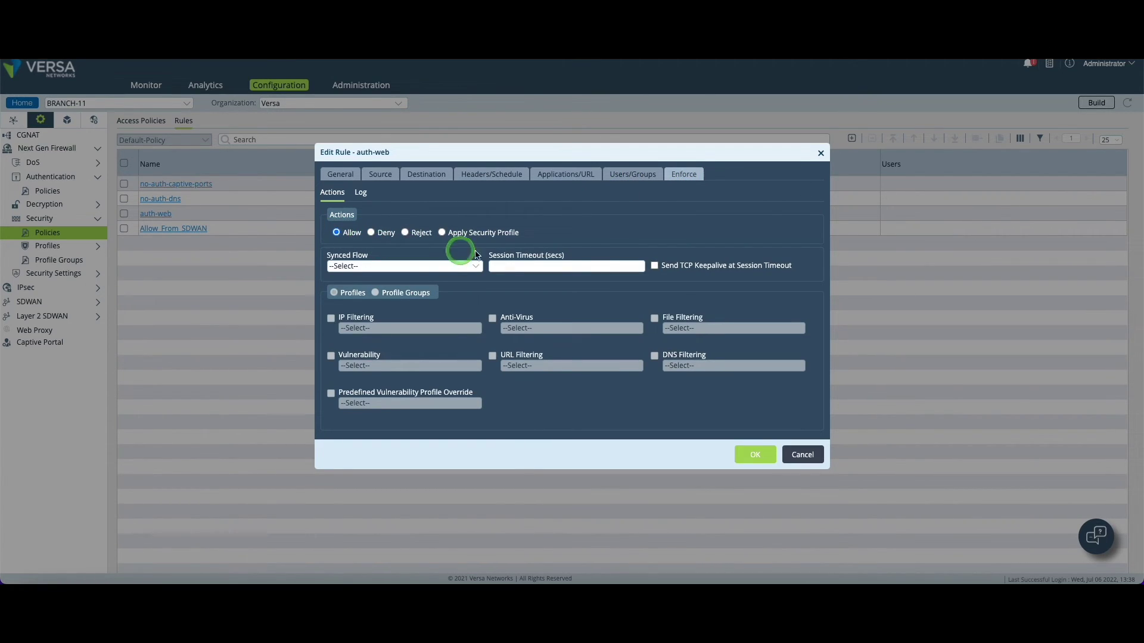
pyautogui.click(635, 177)
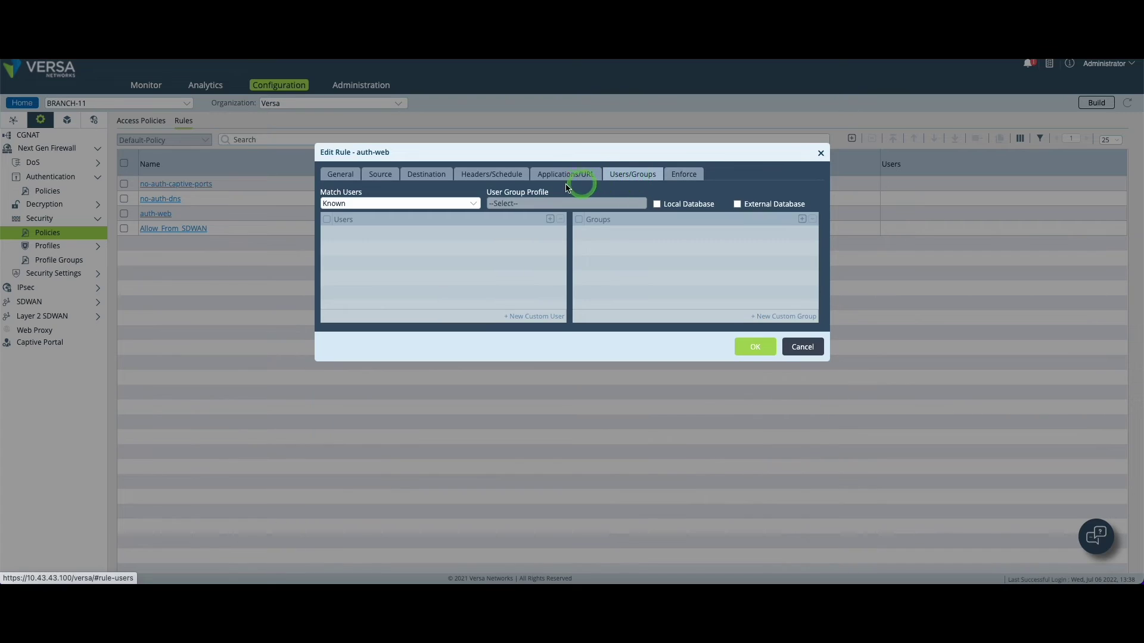
pyautogui.click(357, 203)
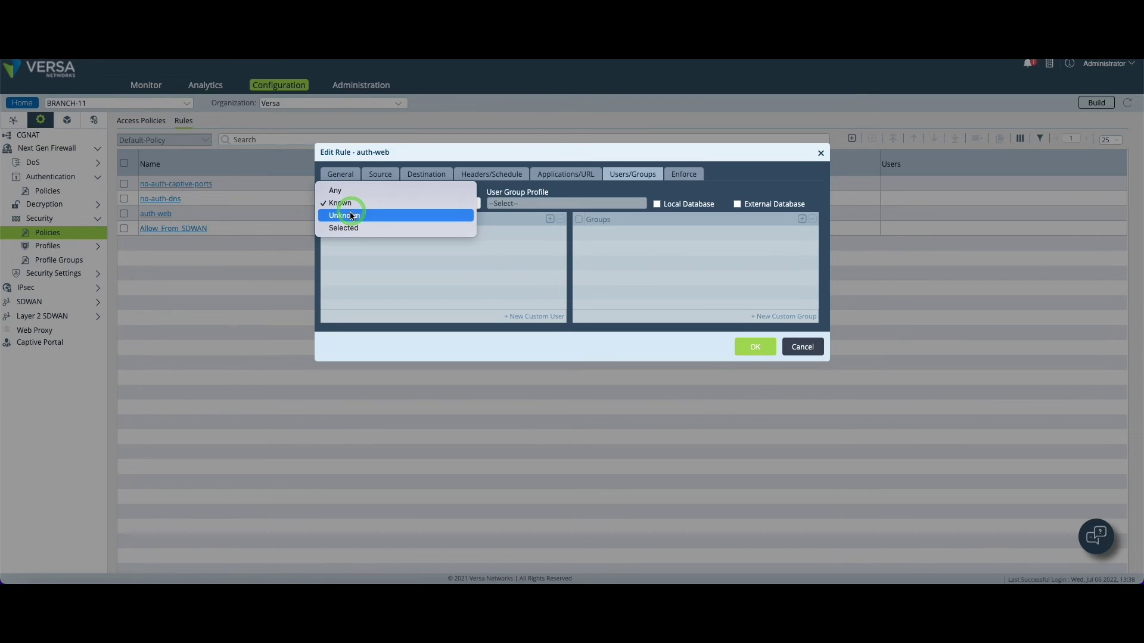
pyautogui.click(346, 203)
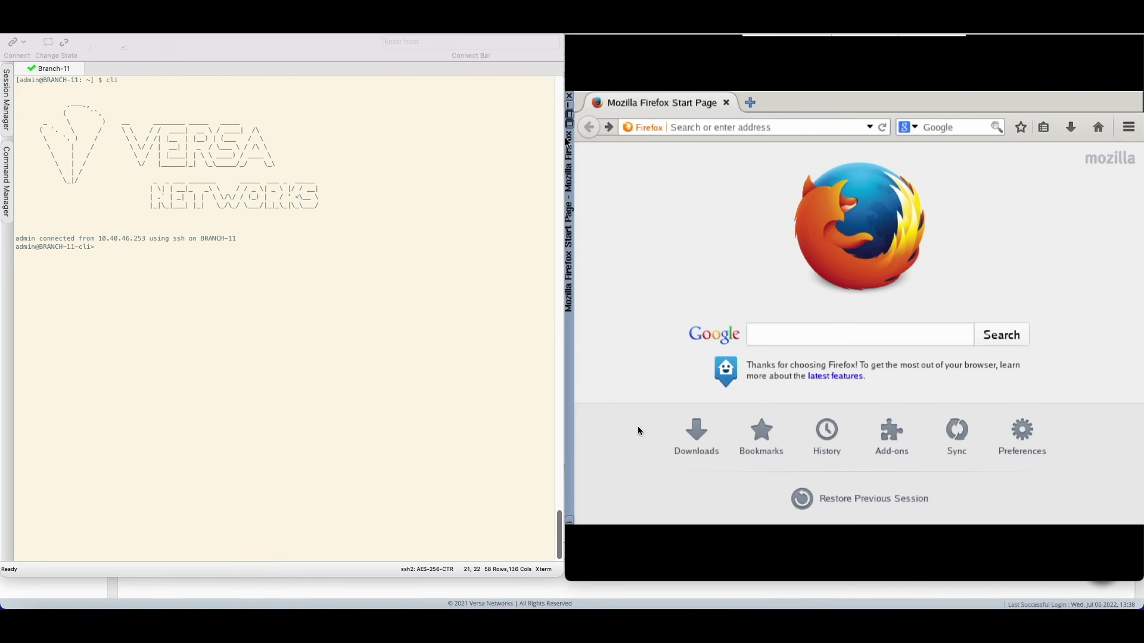
# - Run the live-users list detail command on the CPE and note 'No entries found'
pyautogui.click(299, 366)
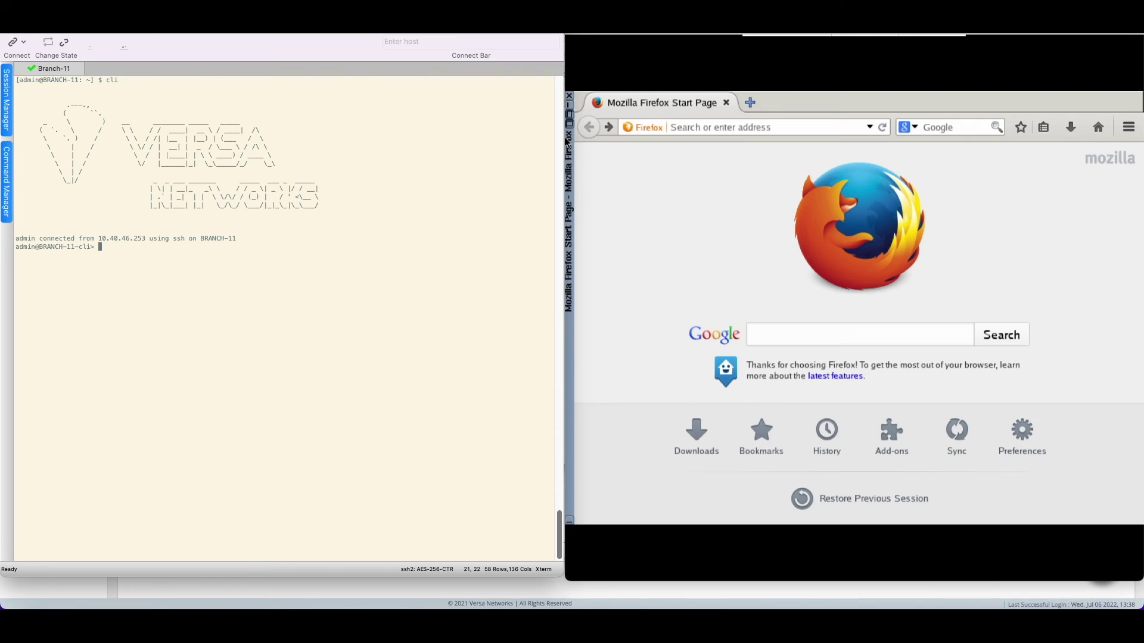
pyautogui.write('show orgs org-services Versa user-identification live-users list detail')
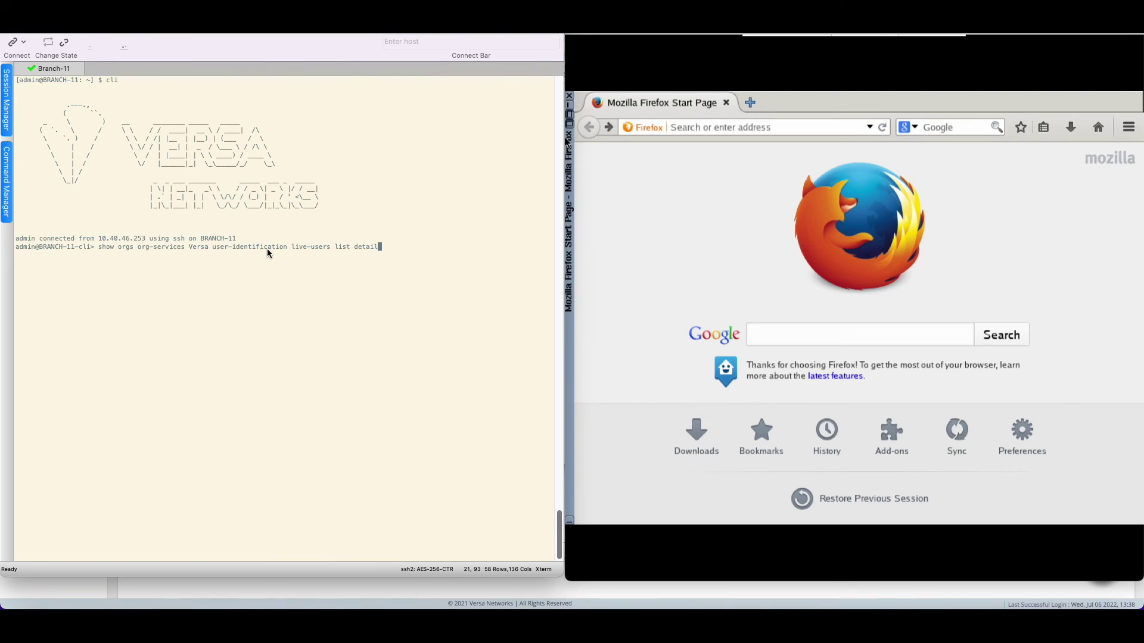
pyautogui.press('Return')
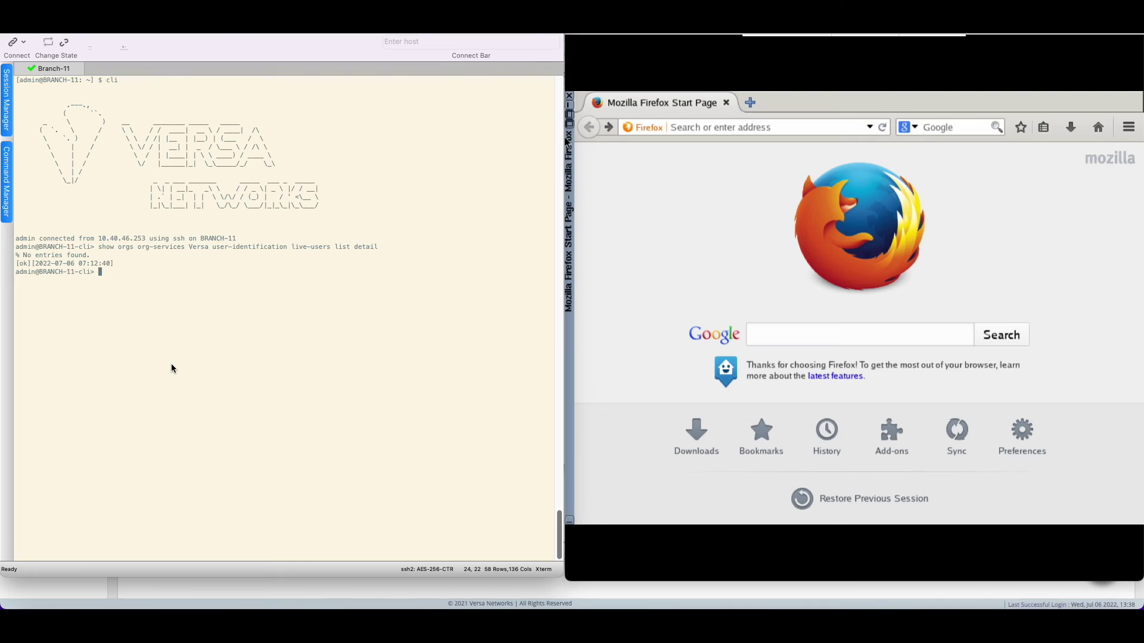
pyautogui.moveTo(162, 363); pyautogui.dragTo(86, 262)
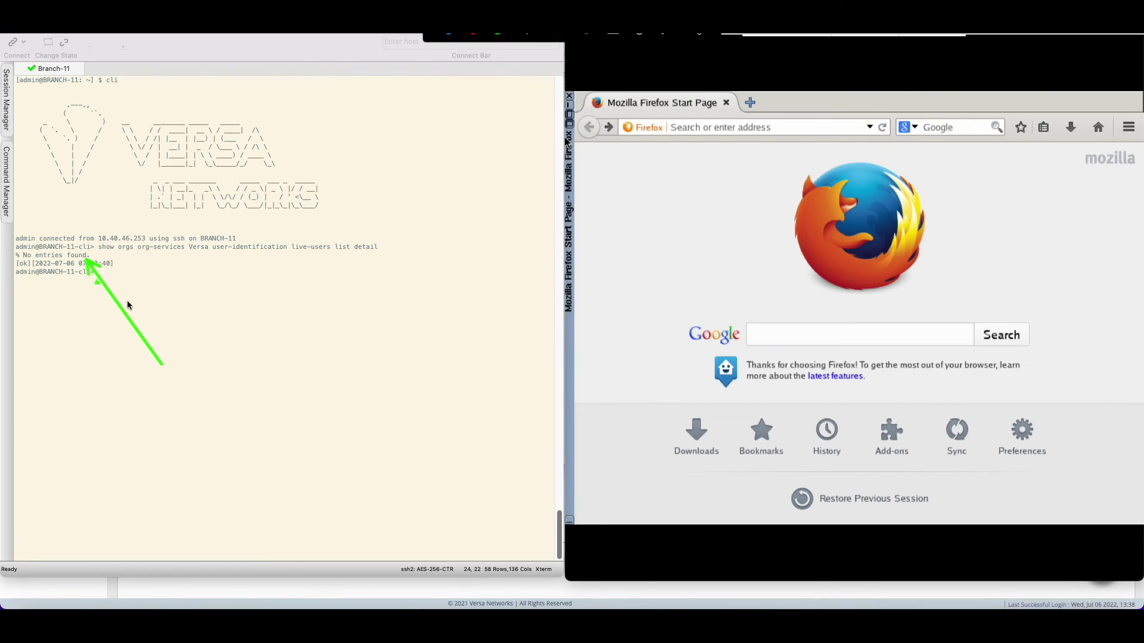
pyautogui.press('Escape')
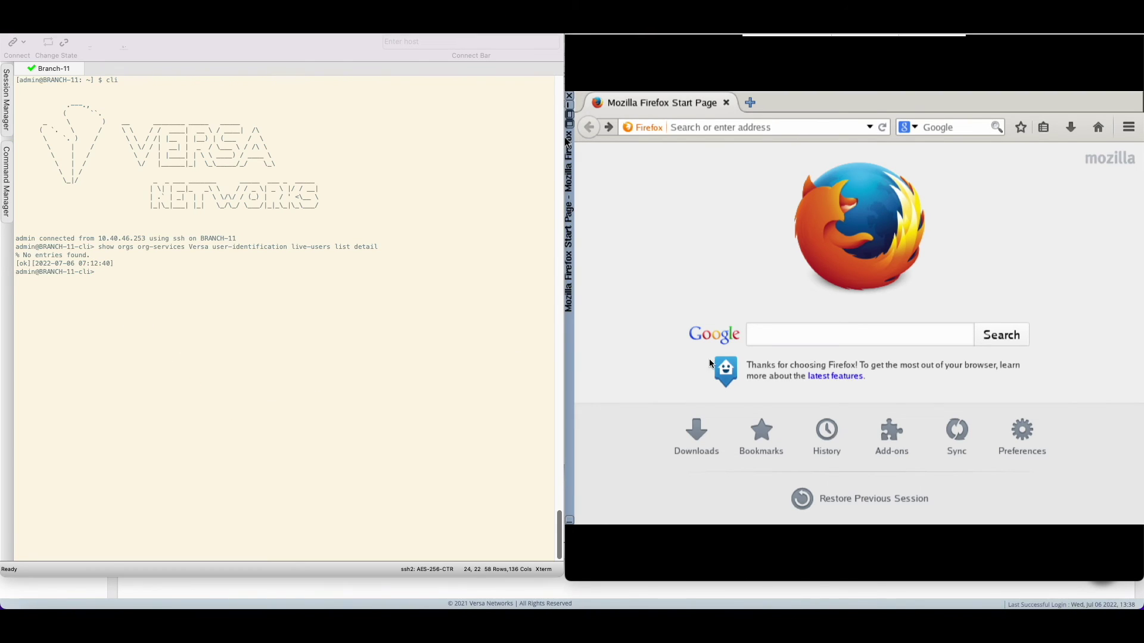
# - Search Google for 'versa networks' in Firefox
pyautogui.click(783, 337)
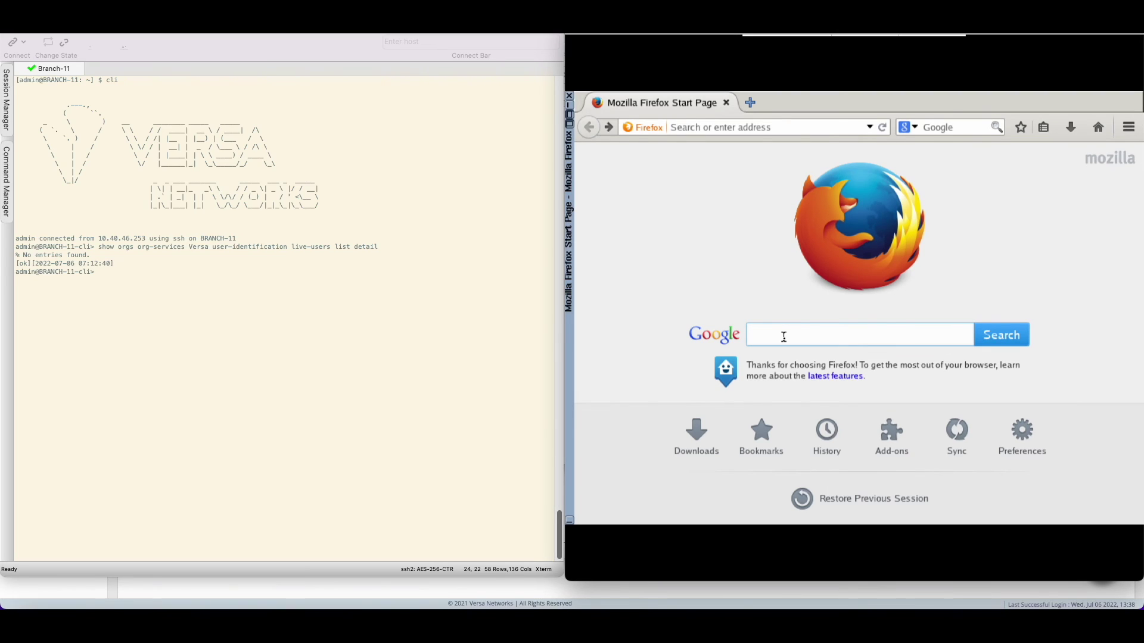
pyautogui.write('versa ne')
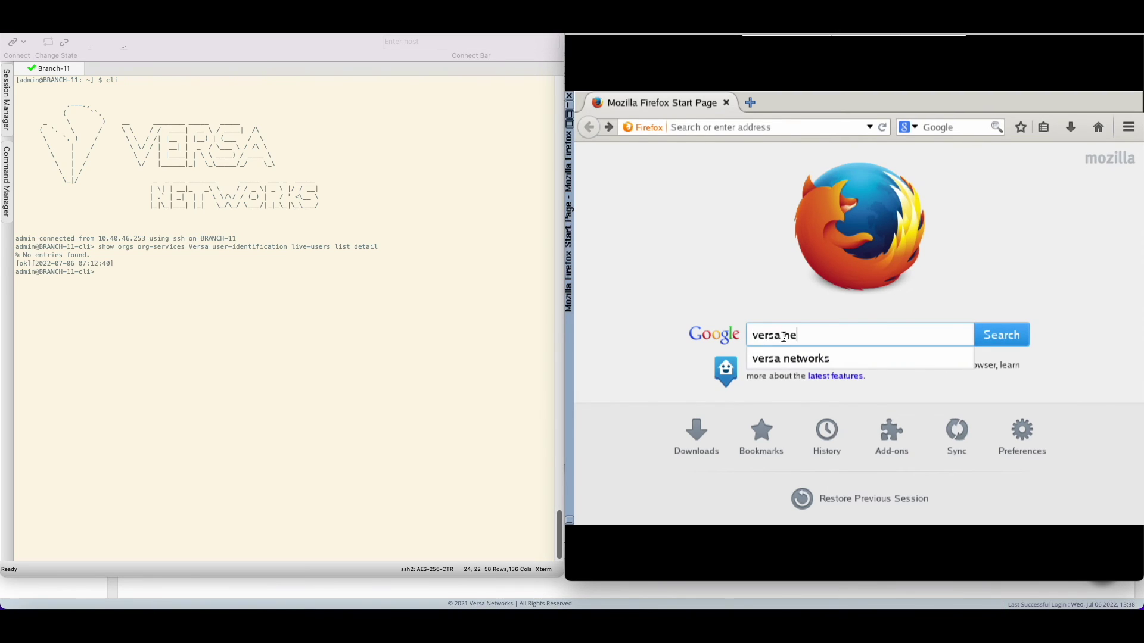
pyautogui.write('tworks')
pyautogui.press('Return')
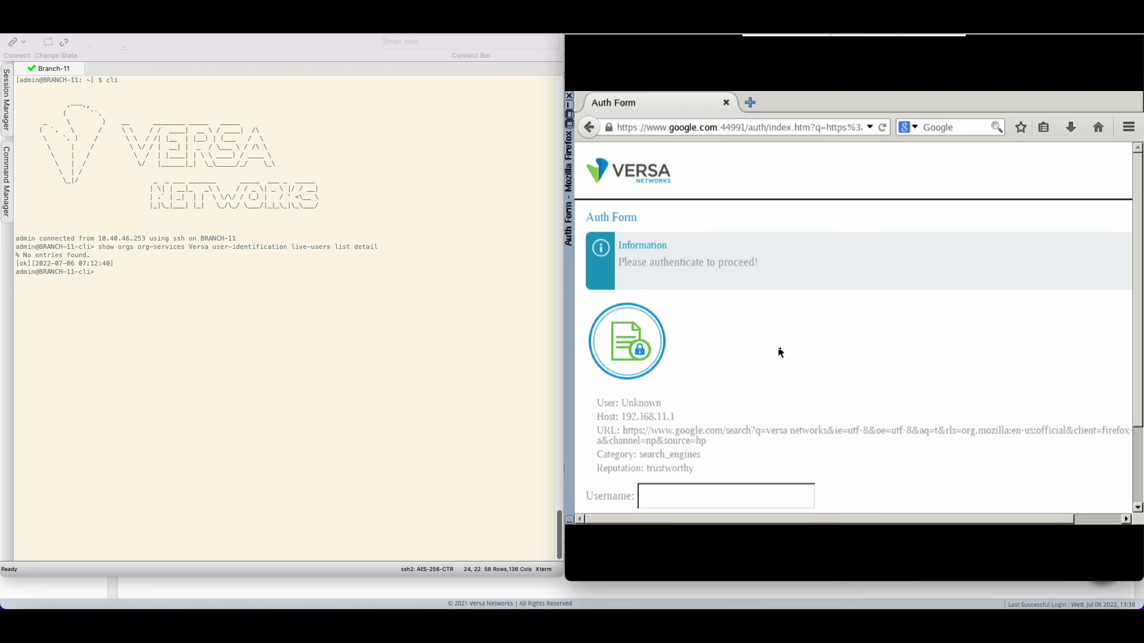
pyautogui.scroll(-3, 780, 353)
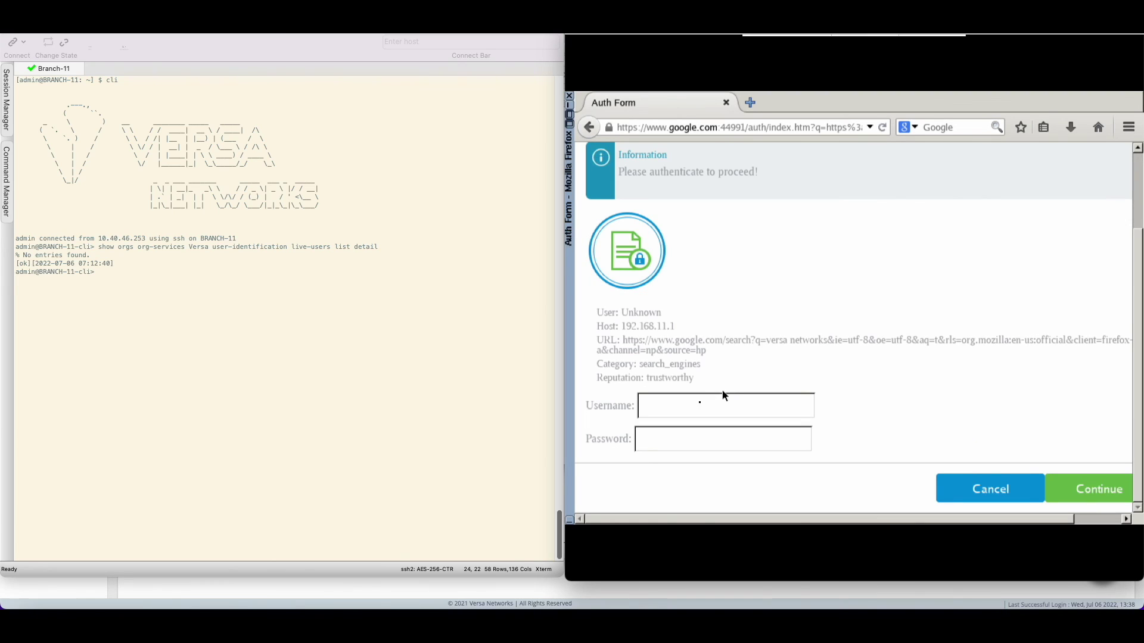
# - Log in on the captive-portal Auth Form with the user's credentials, then open the Versa Networks result
pyautogui.click(695, 403)
pyautogui.write('sylvain')
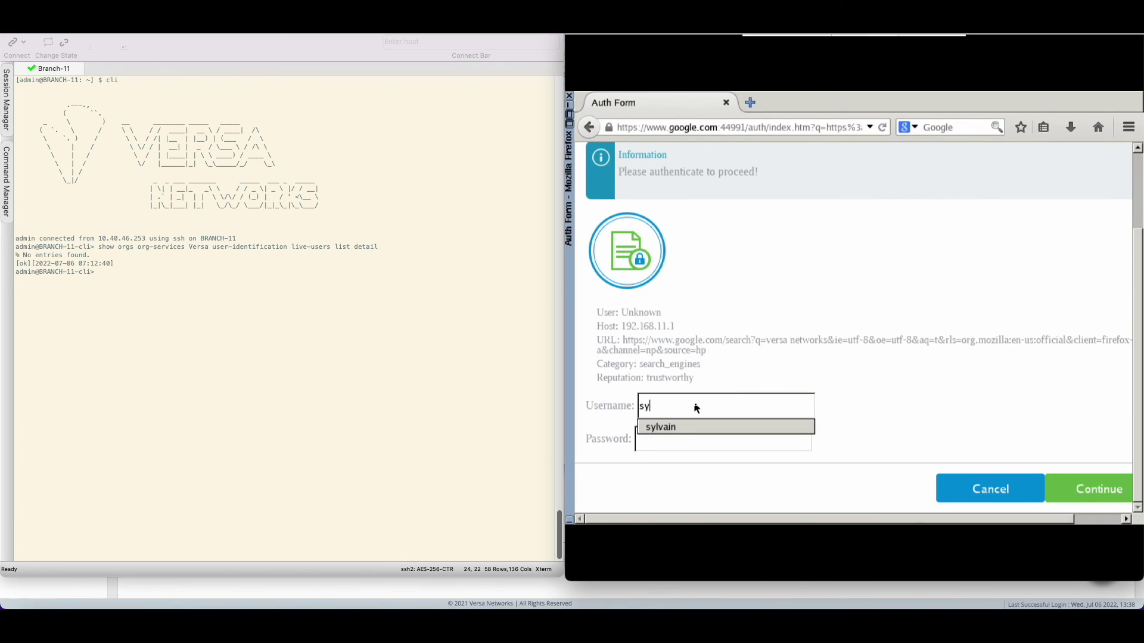
pyautogui.click(668, 441)
pyautogui.write('********')
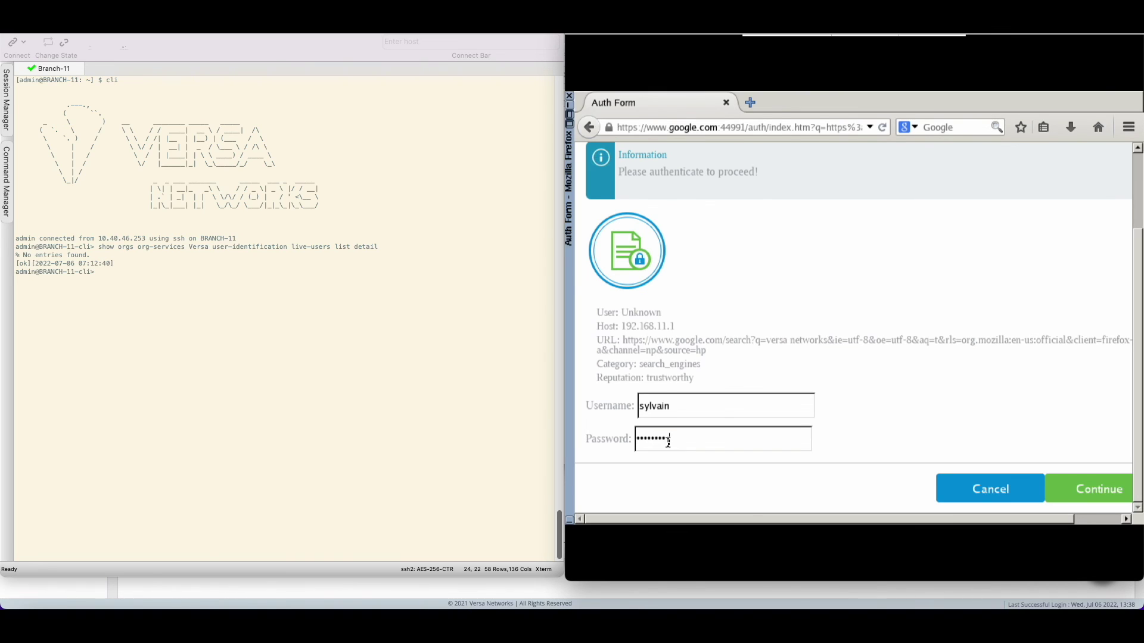
pyautogui.press('Return')
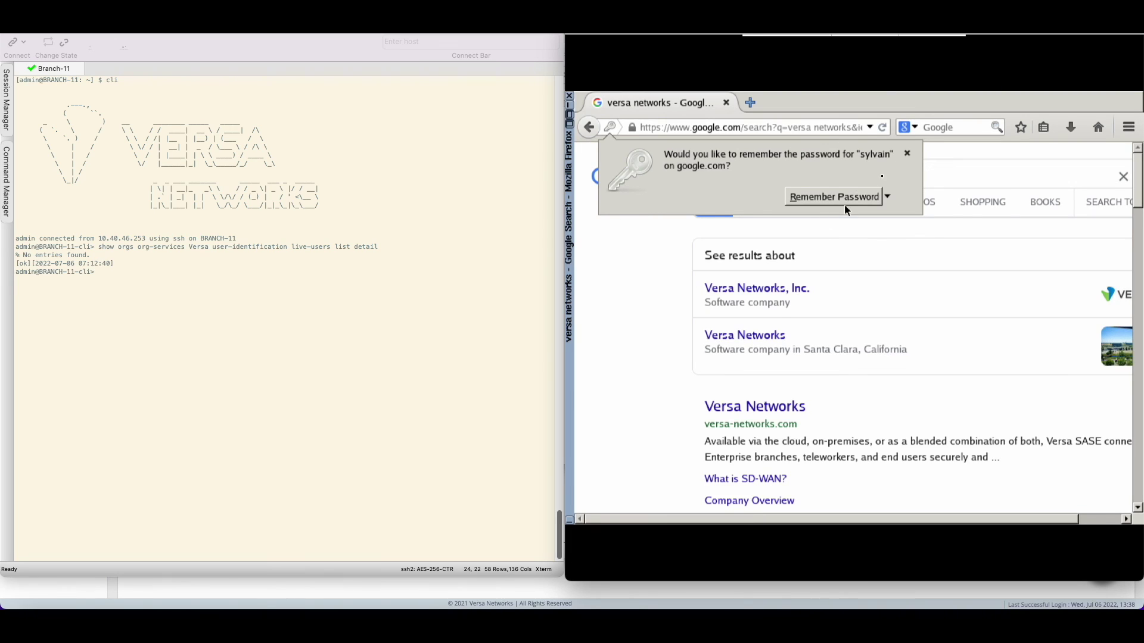
pyautogui.click(906, 154)
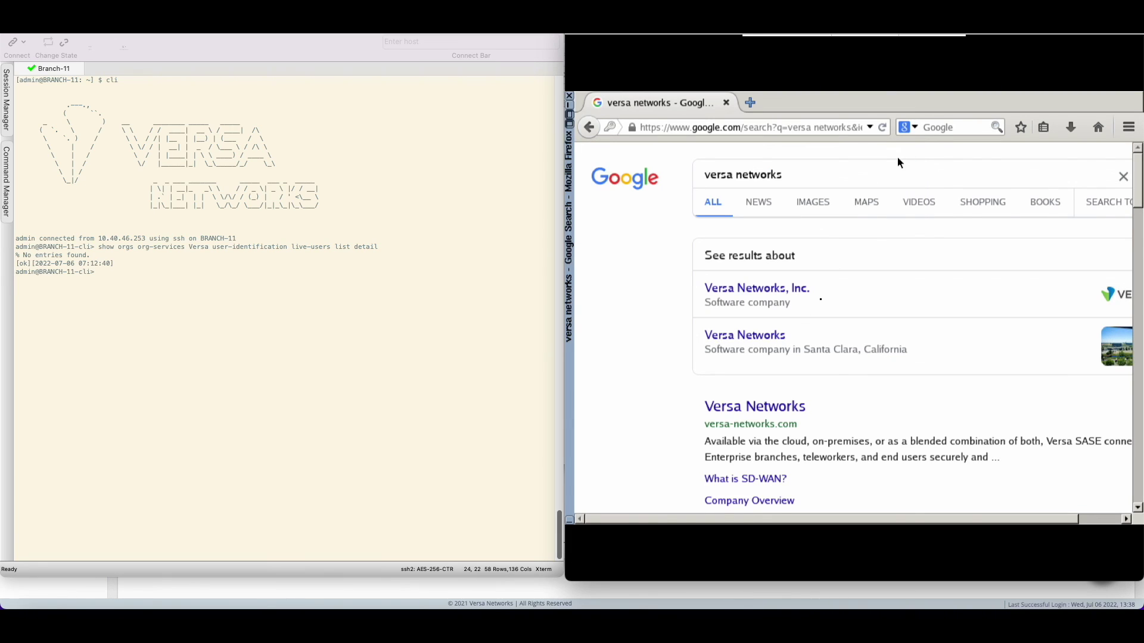
pyautogui.click(764, 410)
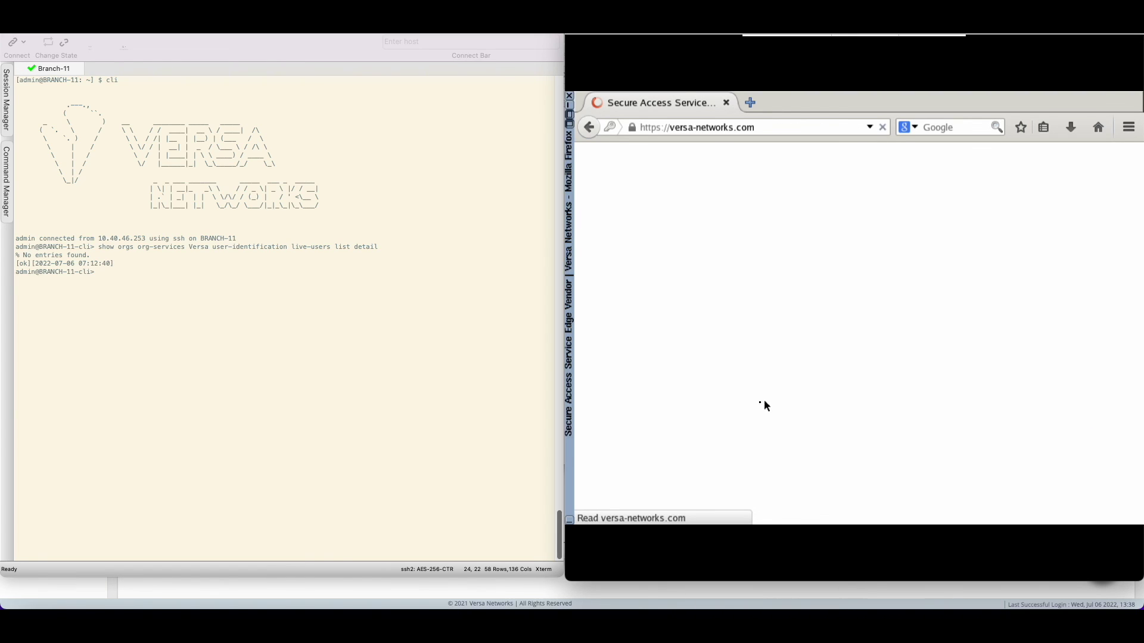
# - Rerun the live-users query for 192.168.11.1 and highlight the Live user name and AUTH-AD profile
pyautogui.click(180, 306)
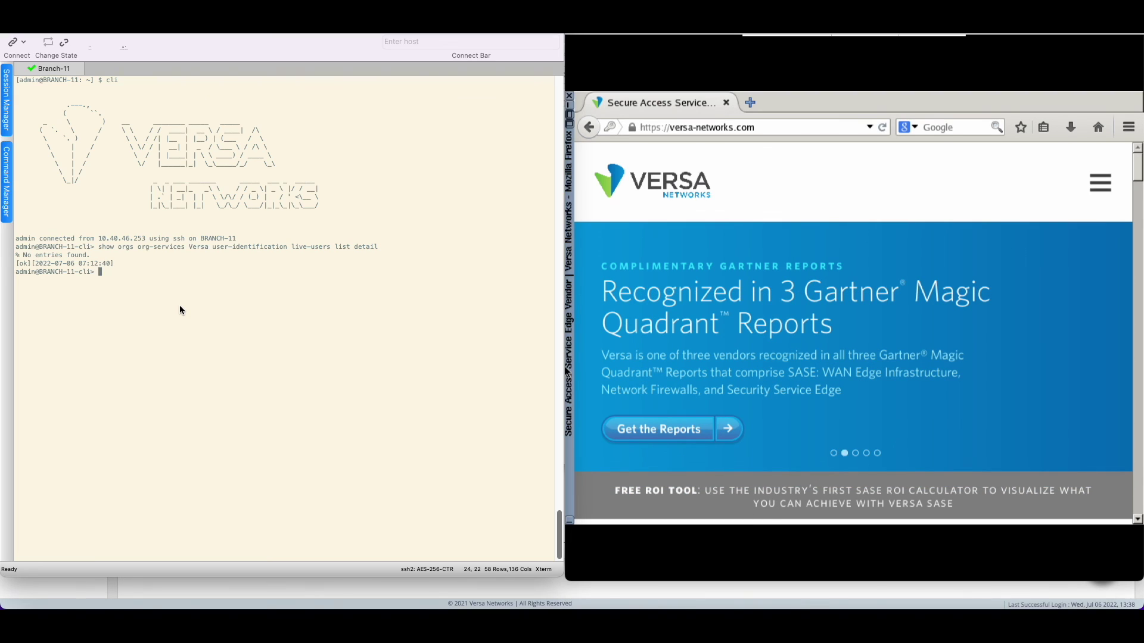
pyautogui.press('Up')
pyautogui.press('Return')
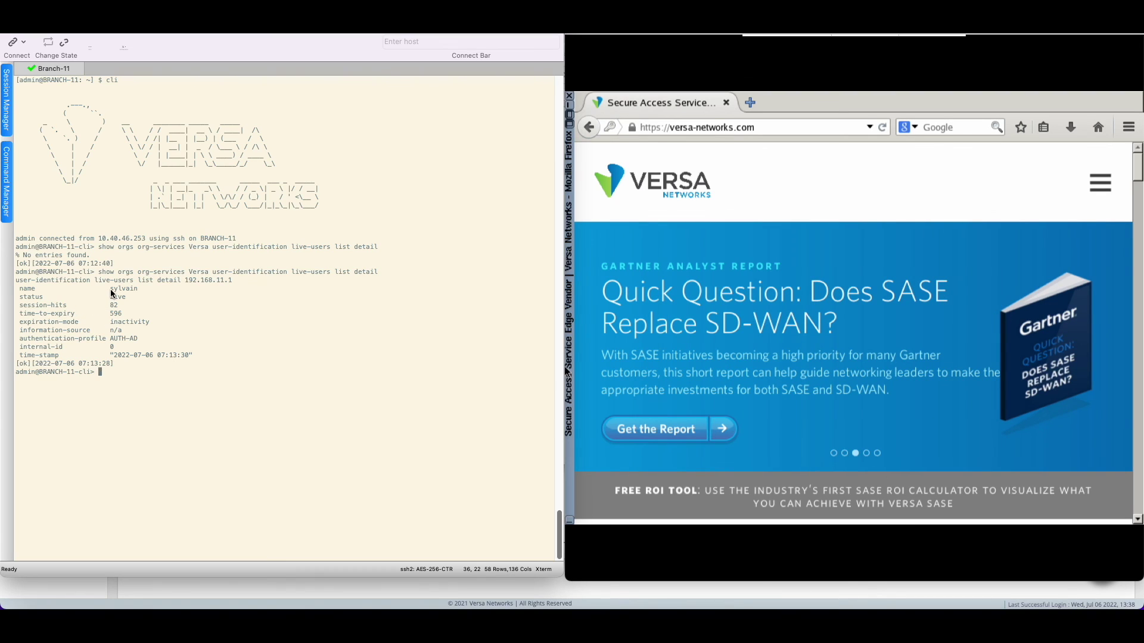
pyautogui.moveTo(110, 290); pyautogui.dragTo(231, 280)
pyautogui.click(185, 280)
pyautogui.moveTo(112, 340); pyautogui.dragTo(136, 338)
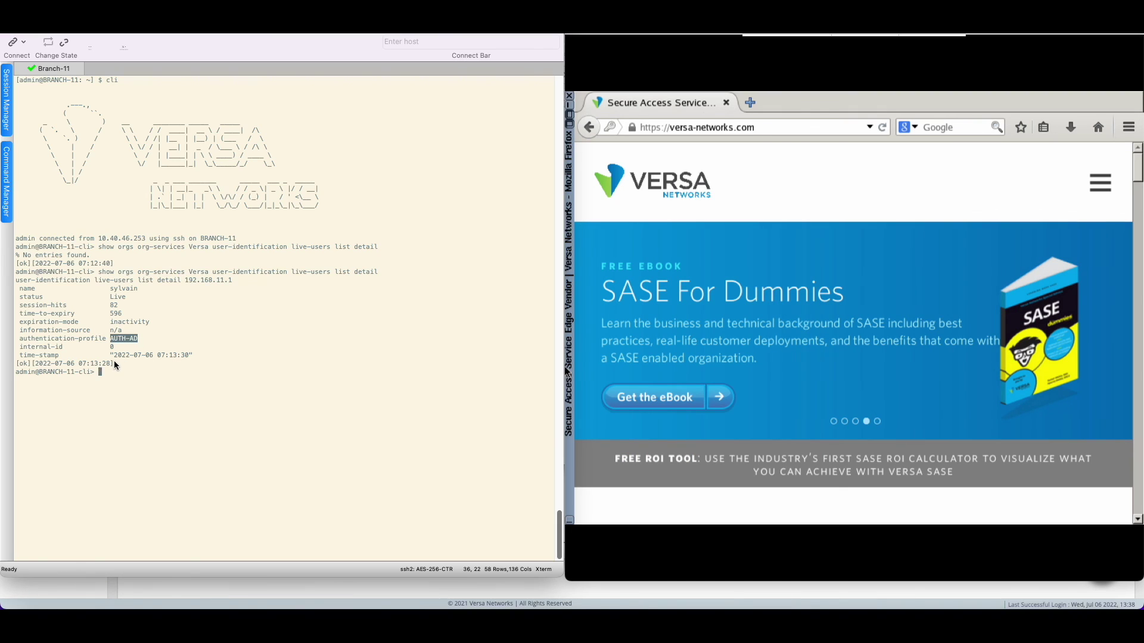